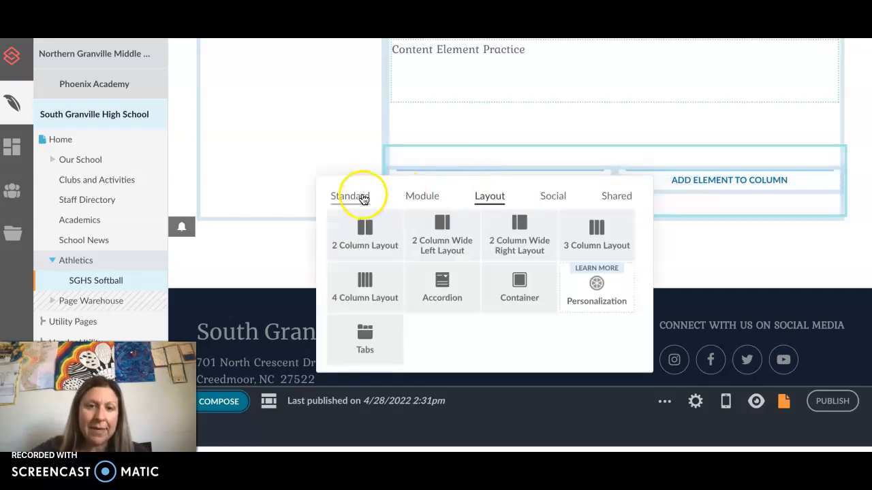
Step: Add an Image element to the left column and a Video element to the right column of the two-column layout
{"action": "left_click", "coordinate": [358, 195]}
{"action": "left_click", "coordinate": [596, 235]}
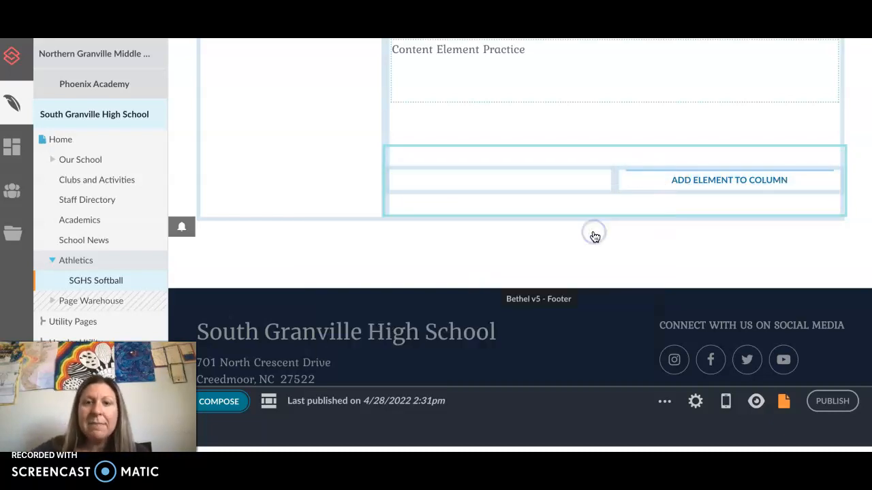
{"action": "left_click", "coordinate": [746, 178]}
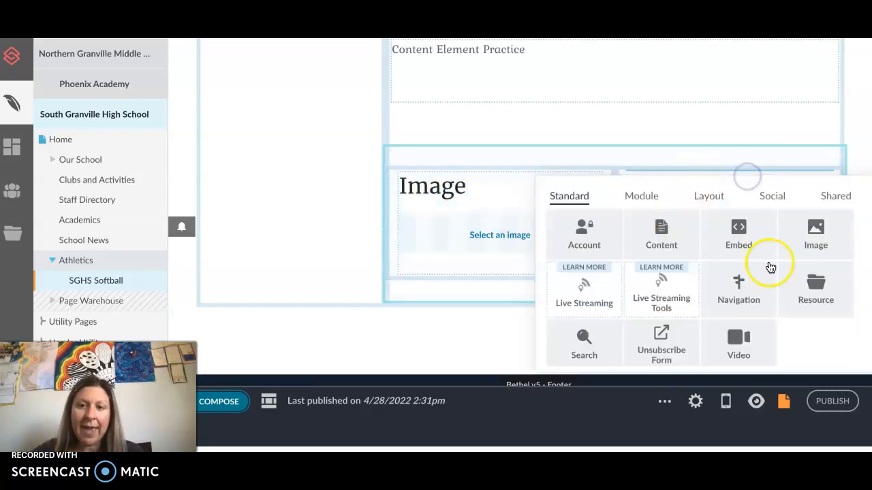
{"action": "left_click", "coordinate": [746, 346]}
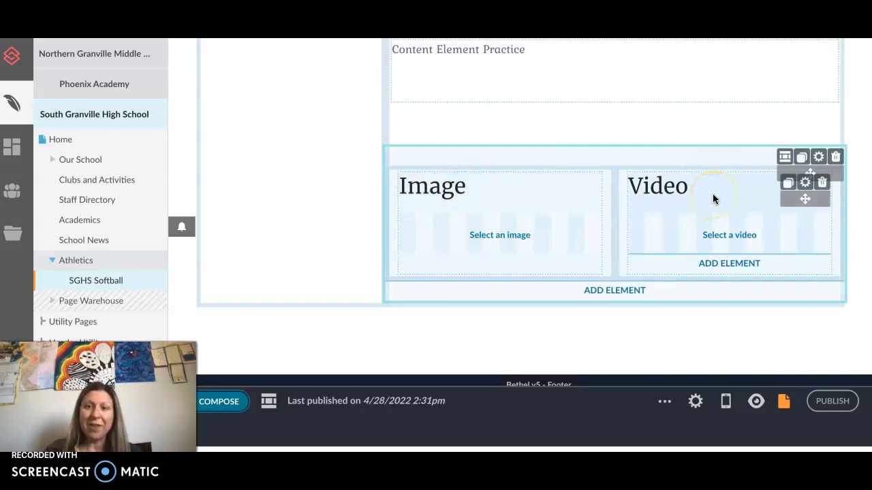
Step: Add an Accordion layout element below the two-column layout holding the image and video
{"action": "scroll", "coordinate": [713, 198], "scroll_direction": "down", "scroll_amount": 1}
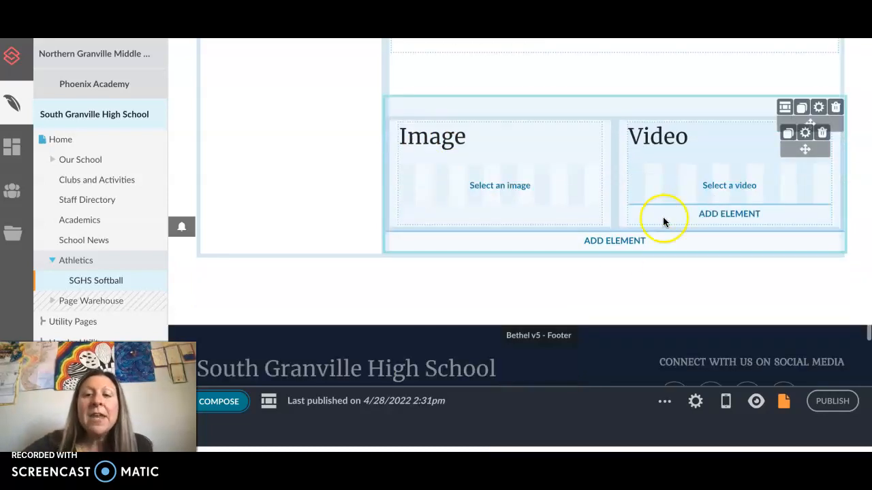
{"action": "left_click", "coordinate": [618, 243]}
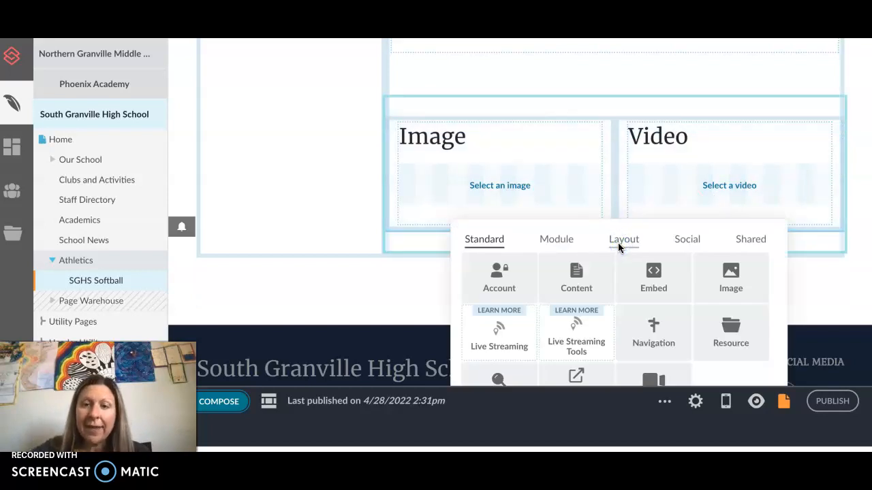
{"action": "left_click", "coordinate": [618, 246]}
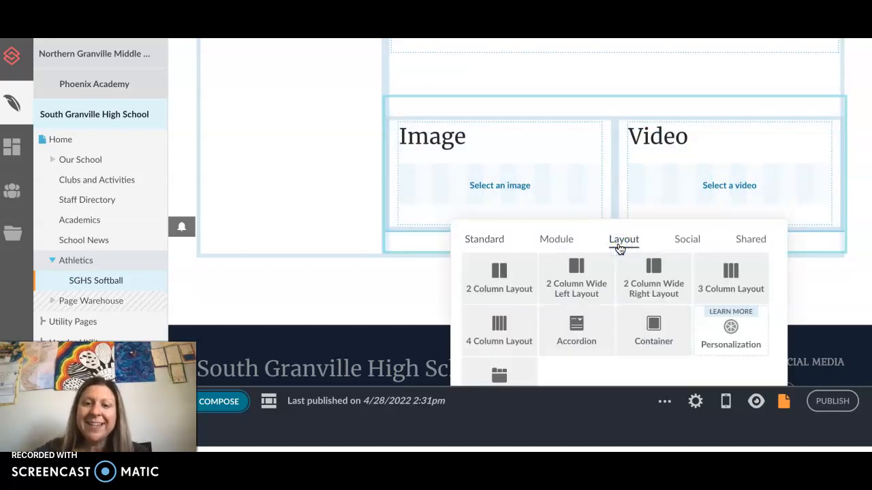
{"action": "scroll", "coordinate": [556, 350], "scroll_direction": "down", "scroll_amount": 1}
{"action": "scroll", "coordinate": [812, 147], "scroll_direction": "down", "scroll_amount": 1}
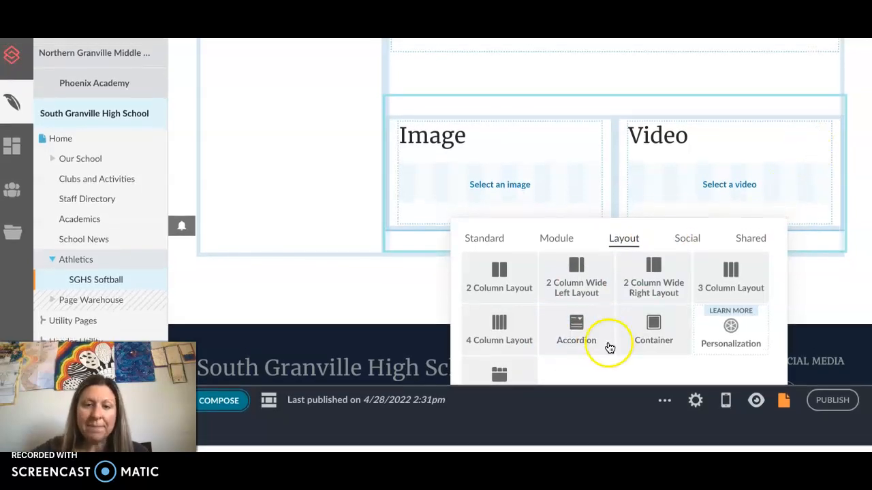
{"action": "left_click", "coordinate": [569, 332]}
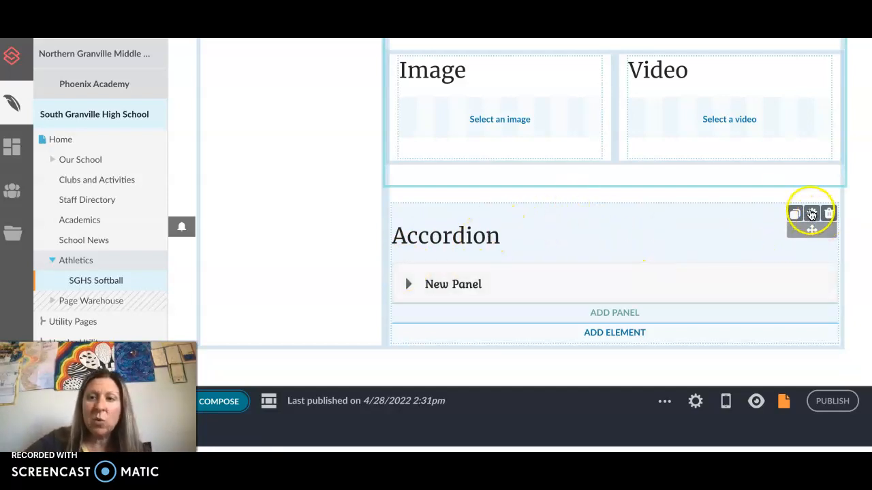
Step: Retitle the accordion "SGHS Practice" in its element settings, with the title display switched on
{"action": "left_click", "coordinate": [811, 214]}
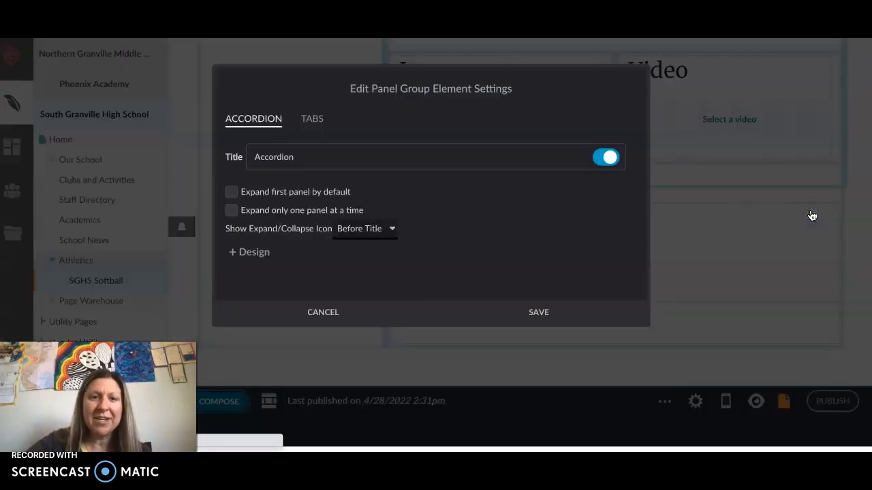
{"action": "double_click", "coordinate": [270, 155]}
{"action": "key", "text": "BackSpace"}
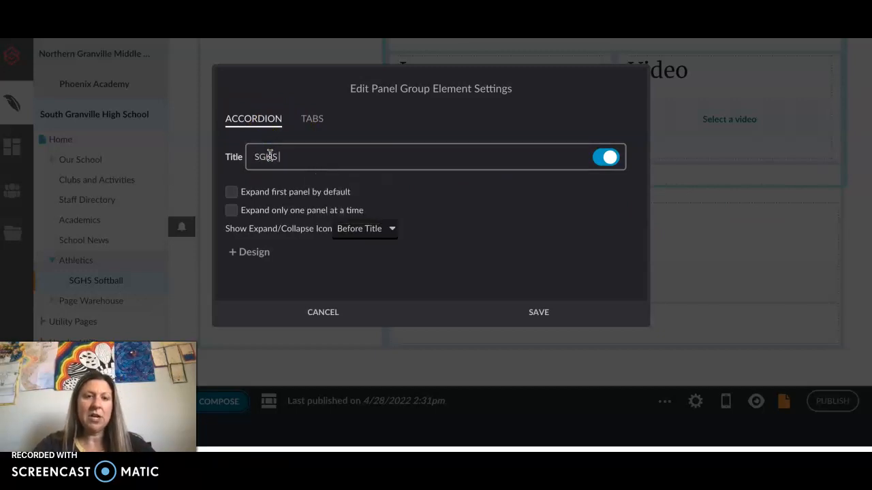
{"action": "type", "text": "SGHS Practic"}
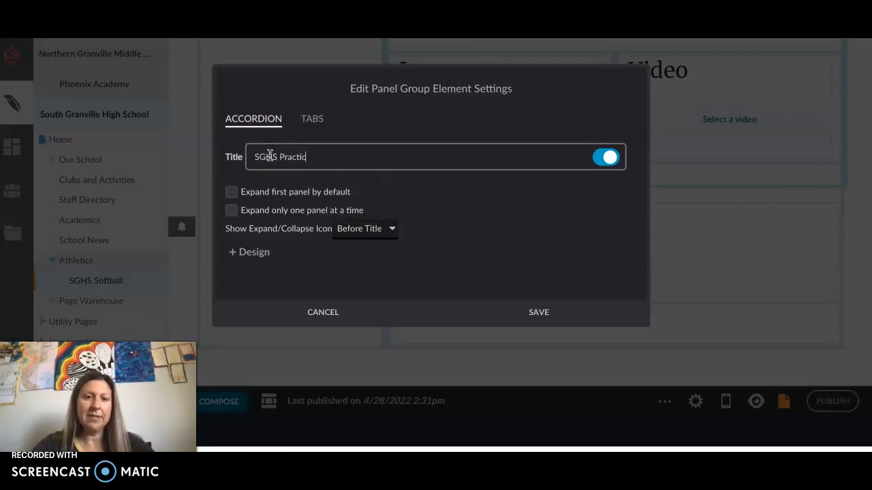
{"action": "type", "text": "e"}
{"action": "left_click", "coordinate": [611, 158]}
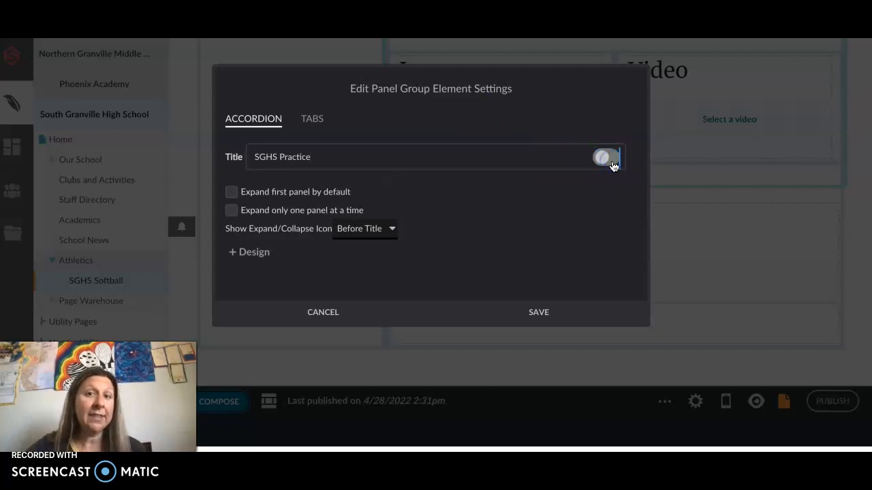
{"action": "left_click", "coordinate": [605, 158]}
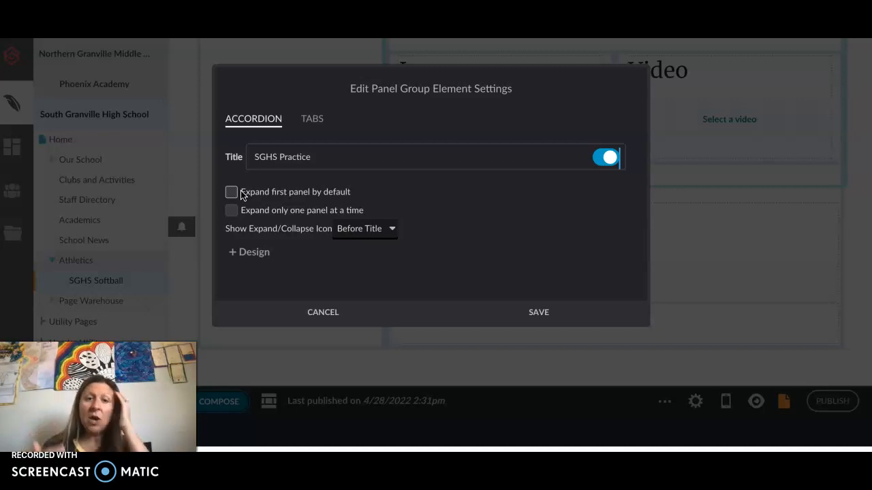
Step: Set the accordion to expand its first panel by default and save the settings
{"action": "left_click", "coordinate": [242, 210]}
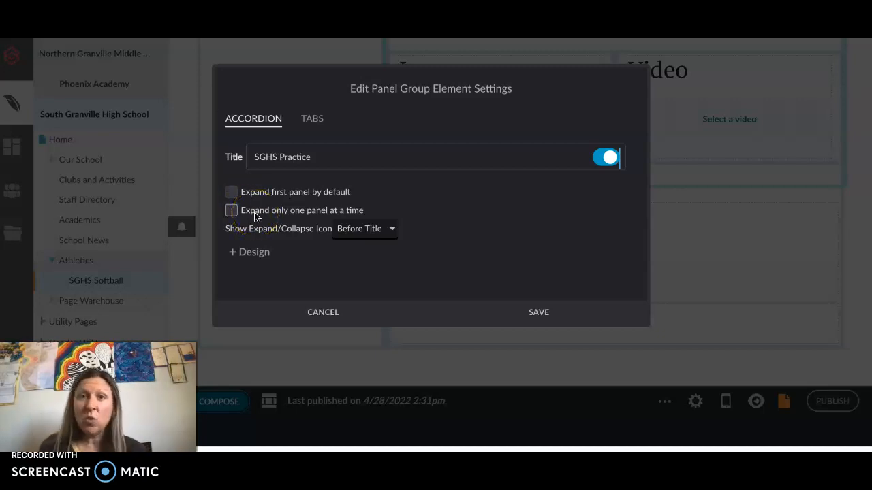
{"action": "left_click", "coordinate": [233, 193]}
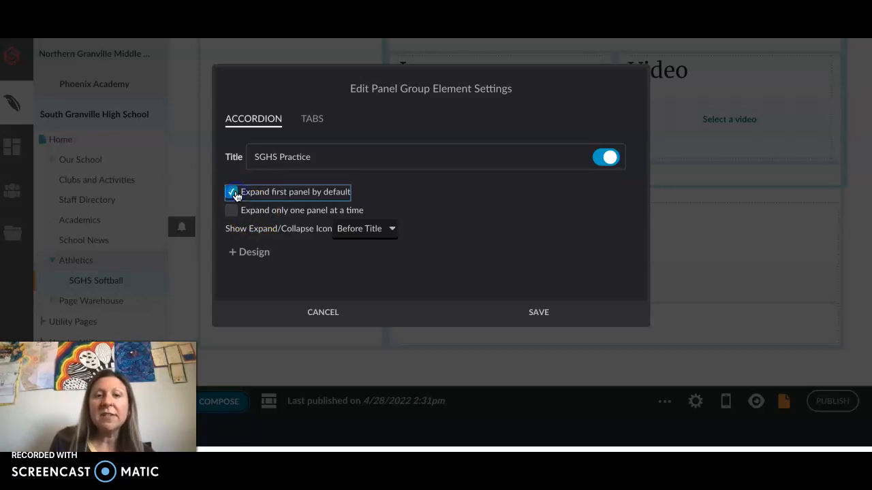
{"action": "left_click", "coordinate": [538, 312]}
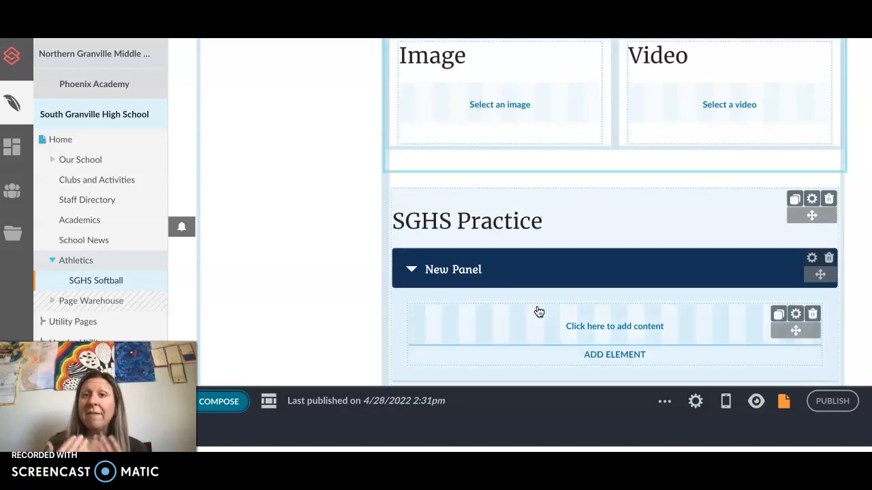
Step: Rename the accordion's first panel to "Tab 1: Schedule" and save its settings
{"action": "scroll", "coordinate": [539, 312], "scroll_direction": "down", "scroll_amount": 2}
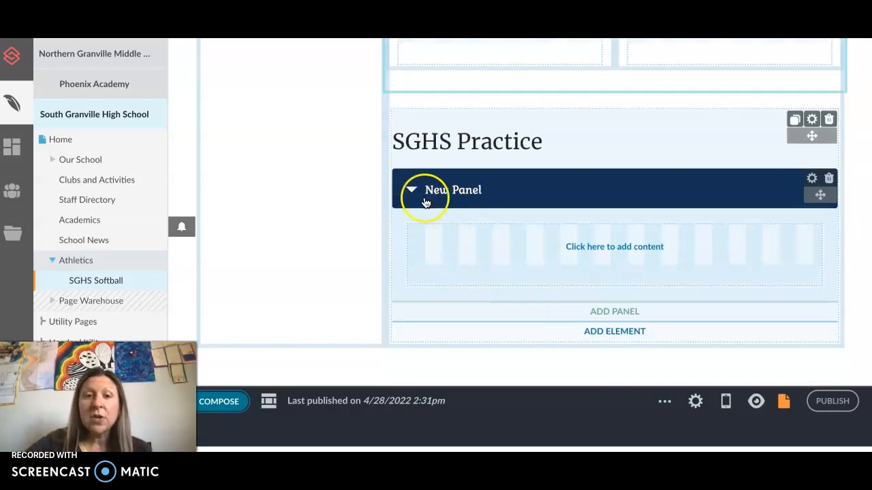
{"action": "left_click", "coordinate": [812, 178]}
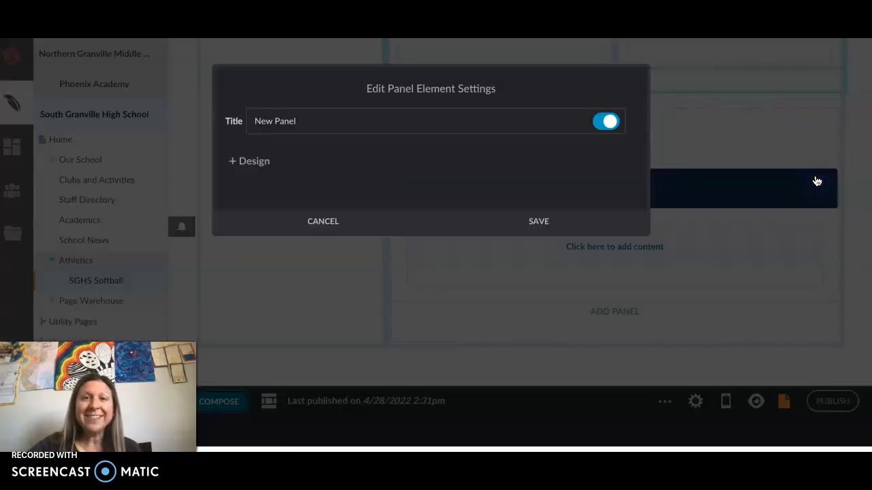
{"action": "left_click_drag", "start_coordinate": [327, 120], "coordinate": [138, 75]}
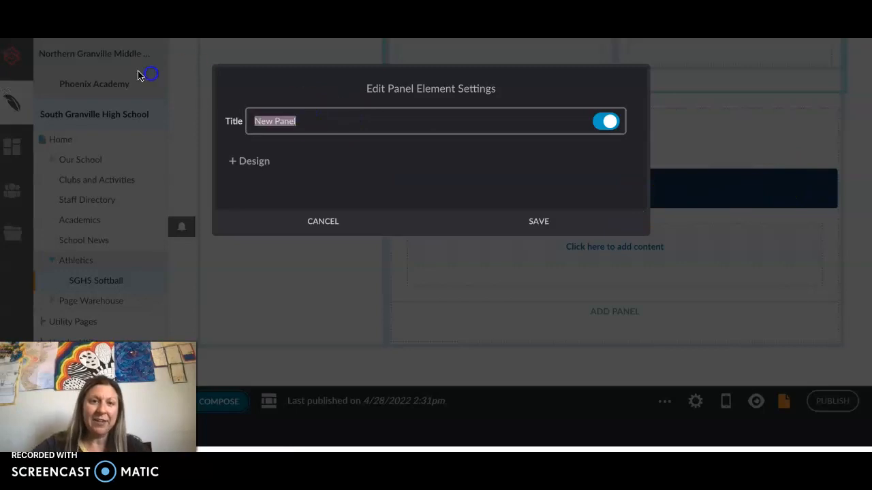
{"action": "type", "text": "Tab 1: Sc"}
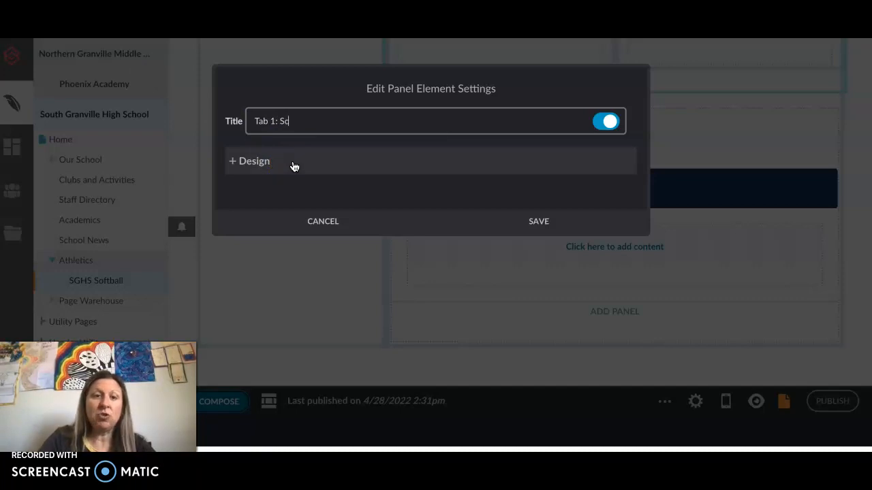
{"action": "type", "text": "hedule"}
{"action": "left_click", "coordinate": [521, 220]}
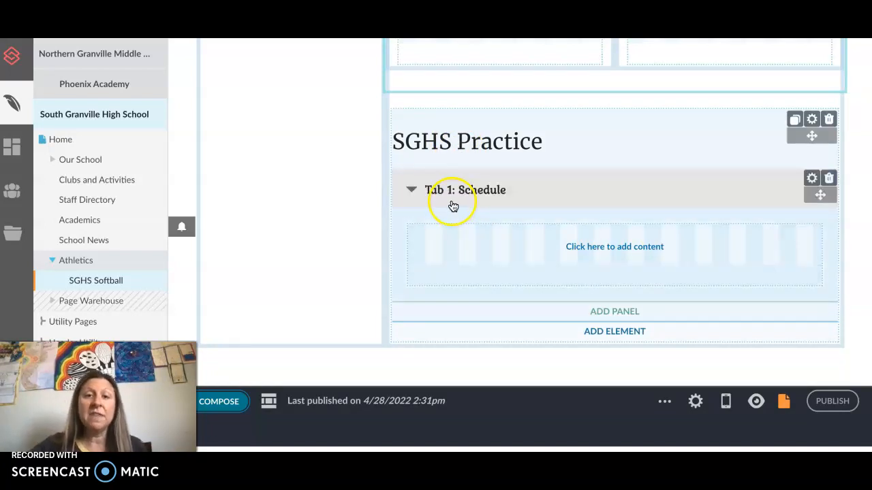
Step: Enter the text "content element" in the Tab 1: Schedule panel's content area and save it
{"action": "left_click", "coordinate": [592, 242]}
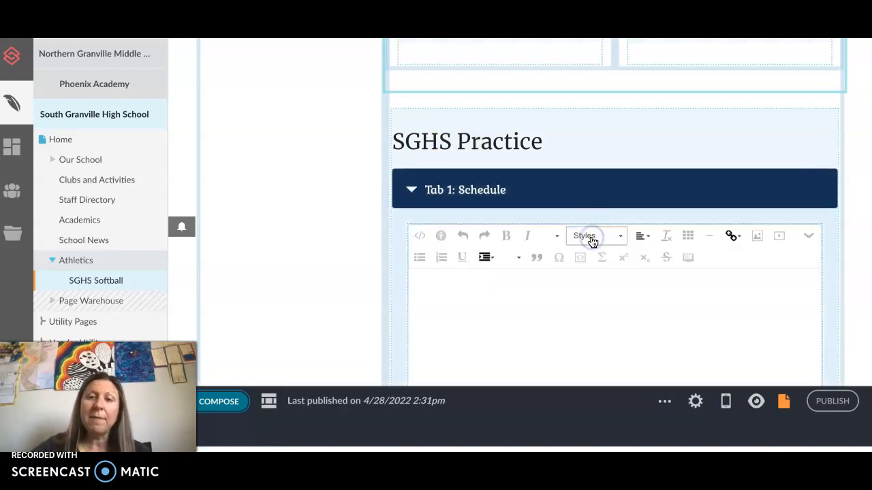
{"action": "left_click", "coordinate": [525, 308]}
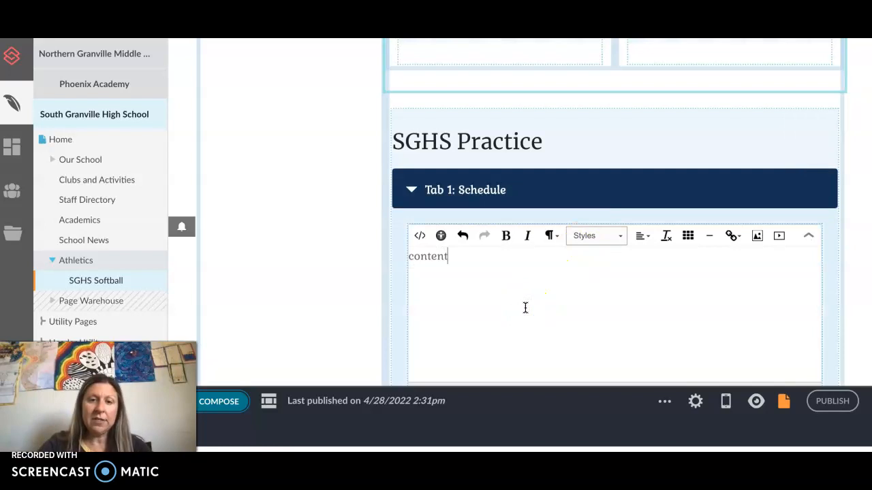
{"action": "scroll", "coordinate": [546, 304], "scroll_direction": "down", "scroll_amount": 1}
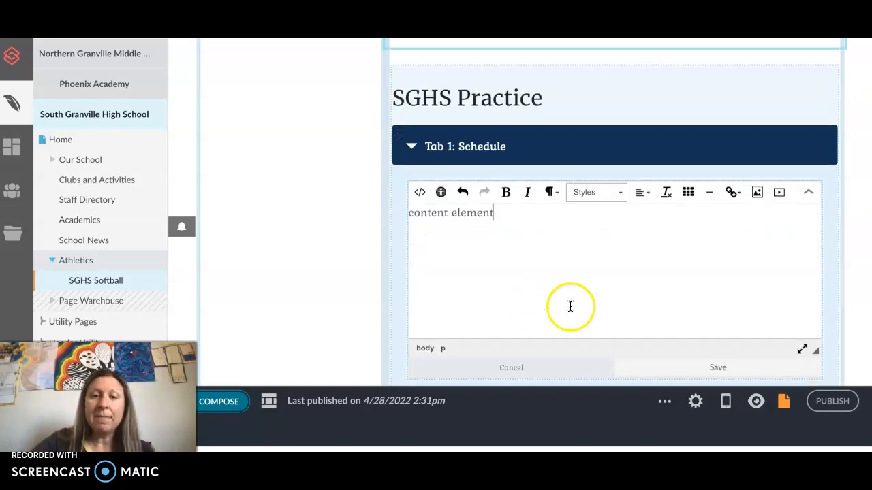
{"action": "left_click", "coordinate": [687, 376]}
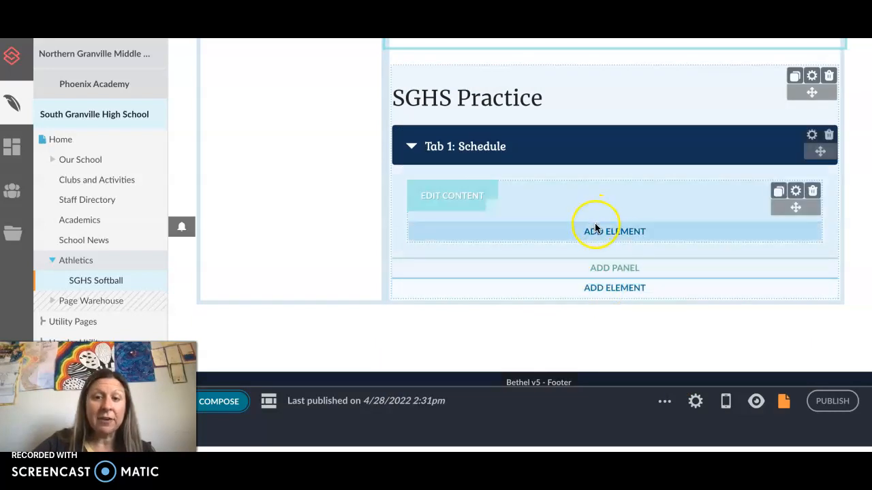
Step: Add a Calendar module element below the content text inside the Tab 1: Schedule panel
{"action": "left_click", "coordinate": [593, 229]}
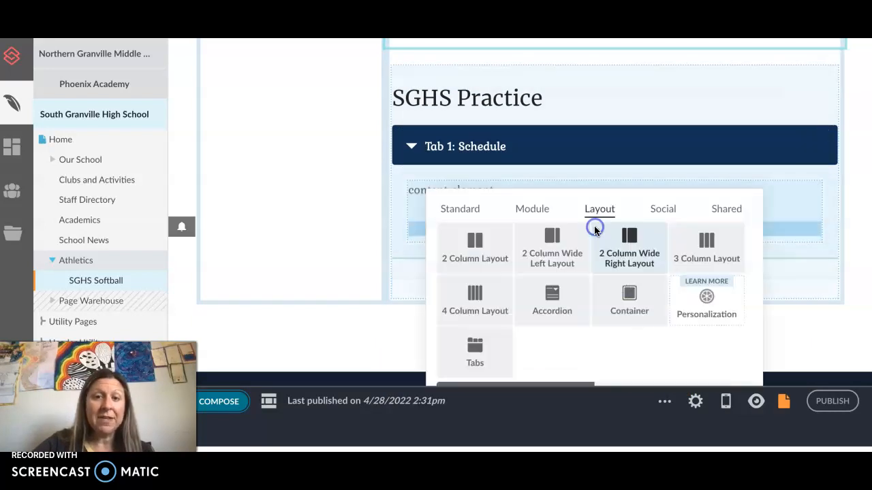
{"action": "left_click", "coordinate": [455, 210]}
{"action": "left_click", "coordinate": [532, 210]}
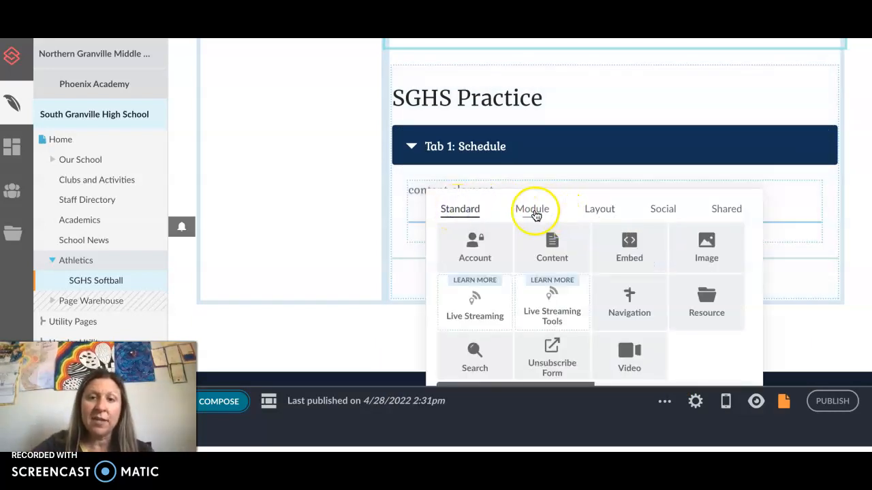
{"action": "left_click", "coordinate": [551, 255]}
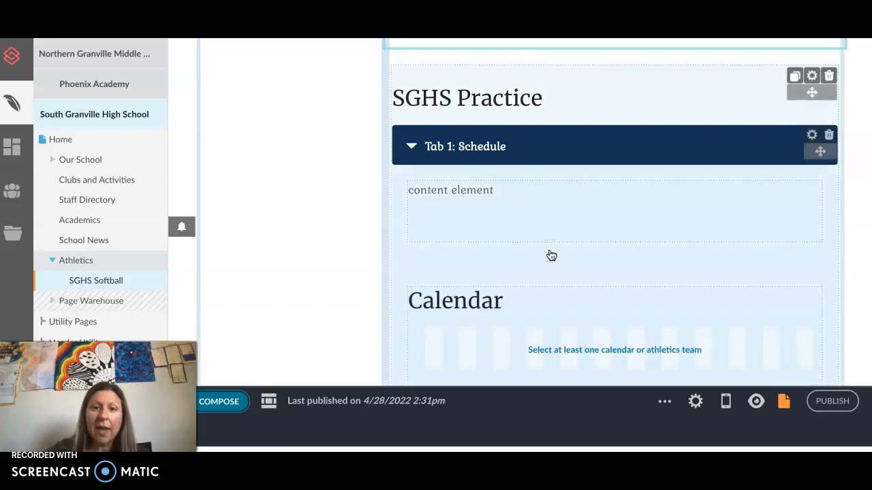
Step: Select South Granville HS as the source for the Calendar element in its general settings and save
{"action": "scroll", "coordinate": [552, 255], "scroll_direction": "down", "scroll_amount": 2}
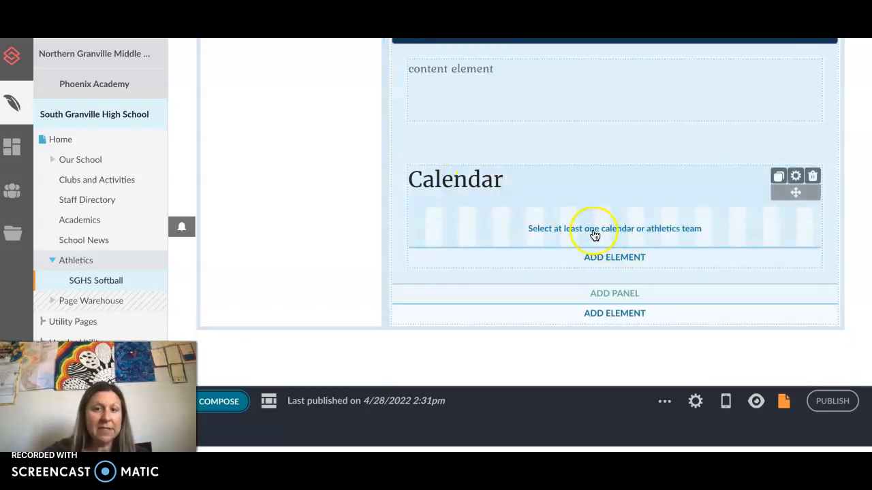
{"action": "left_click", "coordinate": [794, 175]}
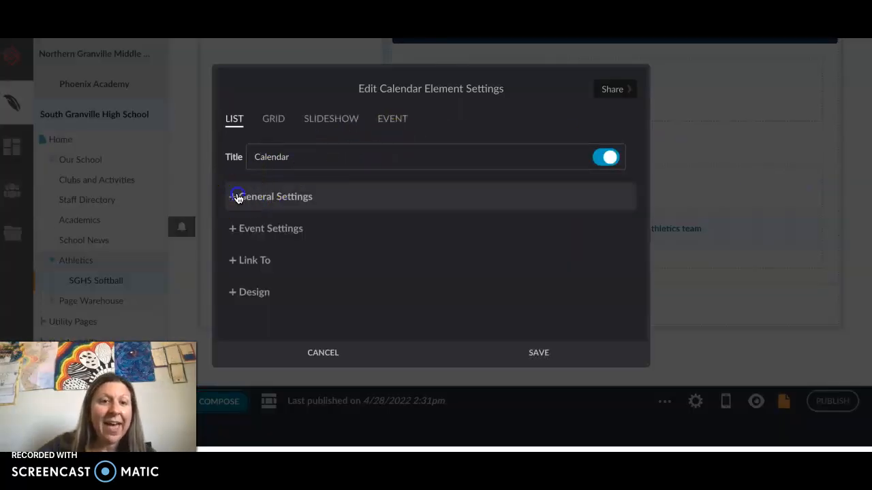
{"action": "left_click", "coordinate": [237, 197]}
{"action": "left_click", "coordinate": [311, 246]}
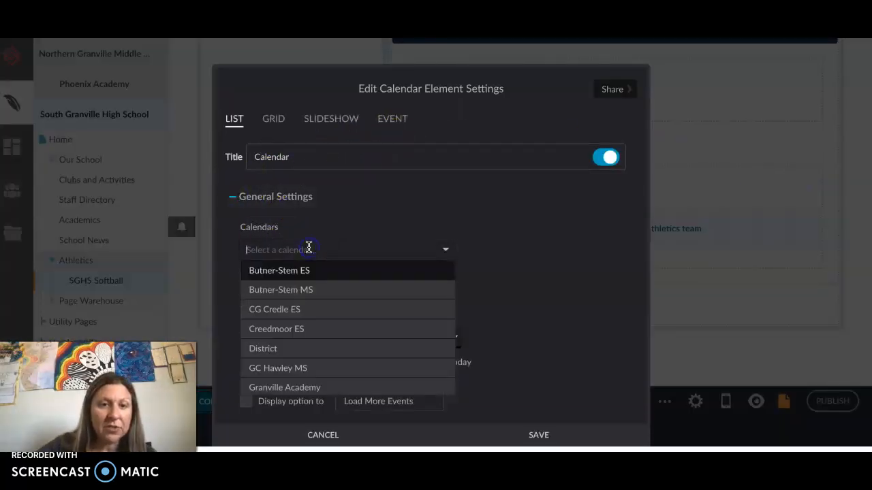
{"action": "scroll", "coordinate": [306, 348], "scroll_direction": "down", "scroll_amount": 5}
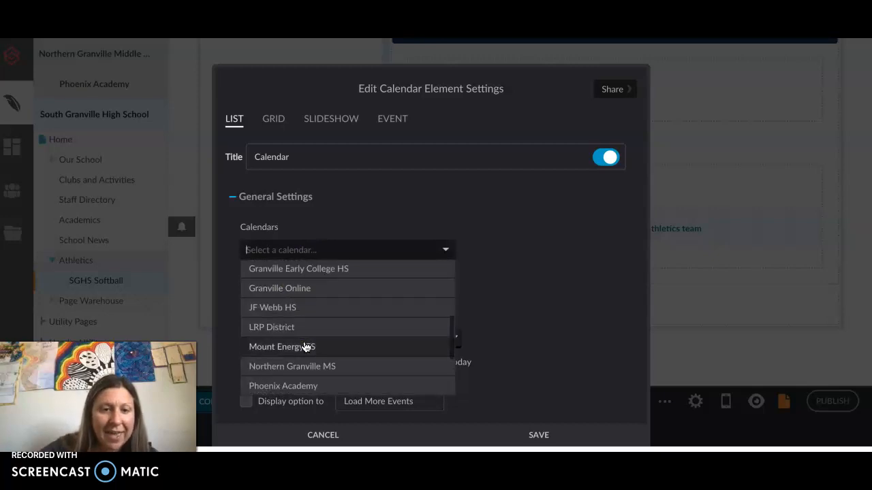
{"action": "left_click", "coordinate": [292, 370]}
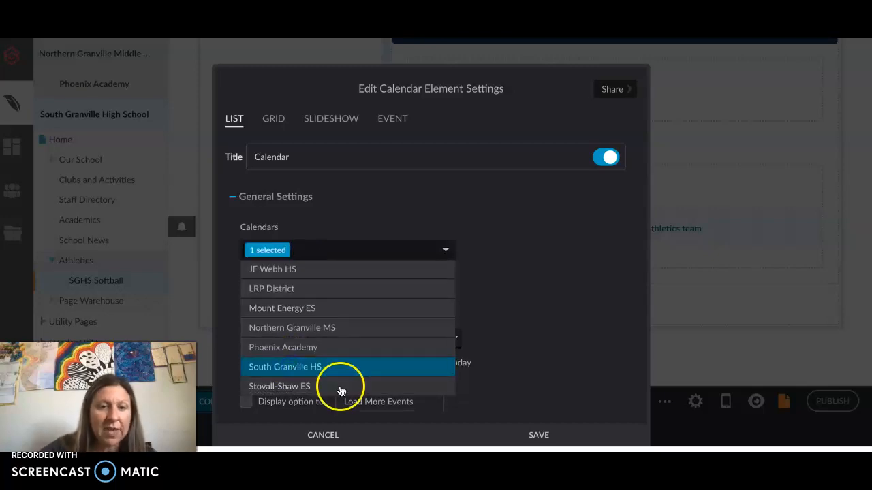
{"action": "left_click", "coordinate": [575, 324]}
{"action": "left_click", "coordinate": [531, 433]}
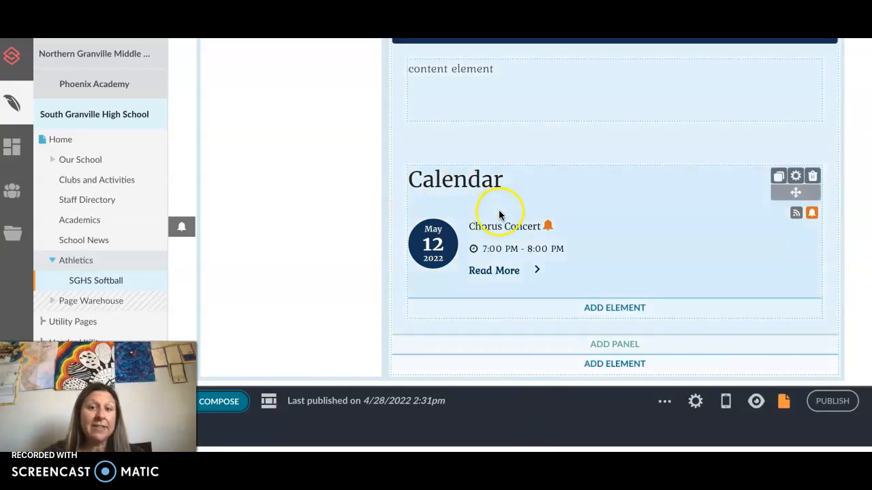
Step: Switch the Calendar element in the Tab 1: Schedule panel to the Slideshow display and save its settings
{"action": "left_click", "coordinate": [794, 177]}
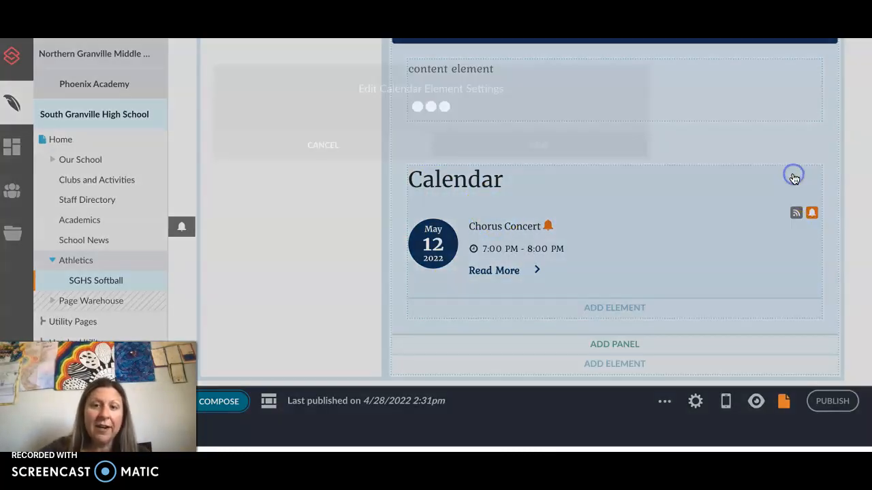
{"action": "left_click", "coordinate": [309, 118]}
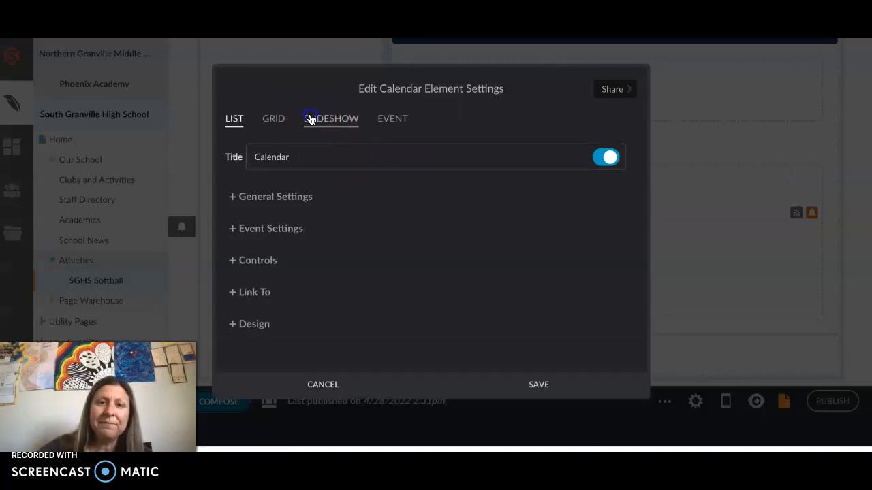
{"action": "left_click", "coordinate": [519, 391]}
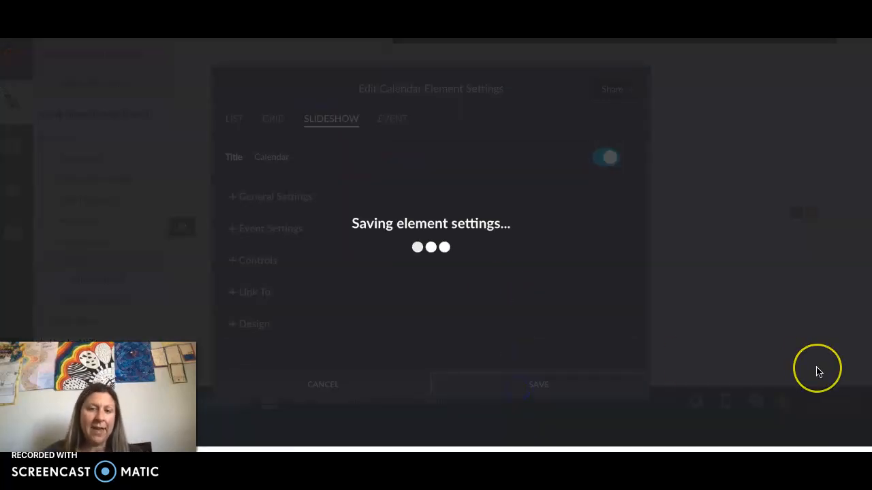
Step: Collapse the Tab 1: Schedule panel and add another panel to the SGHS Practice accordion
{"action": "scroll", "coordinate": [817, 372], "scroll_direction": "up", "scroll_amount": 3}
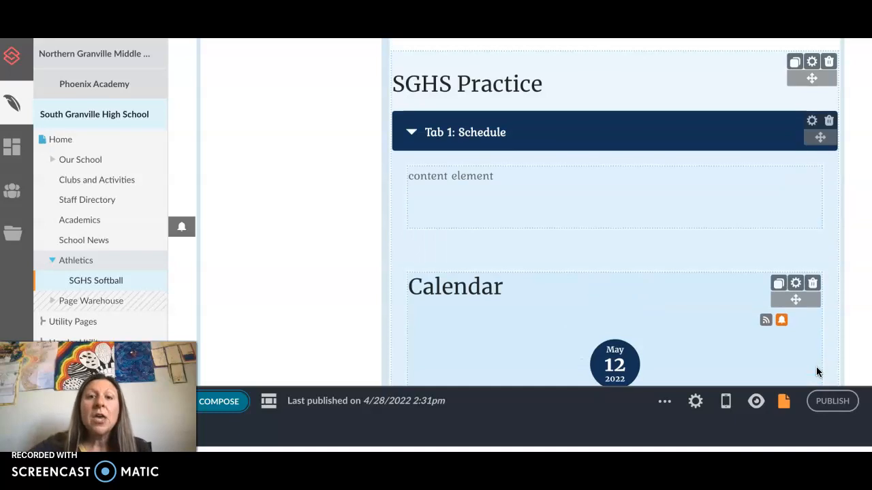
{"action": "left_click", "coordinate": [412, 132]}
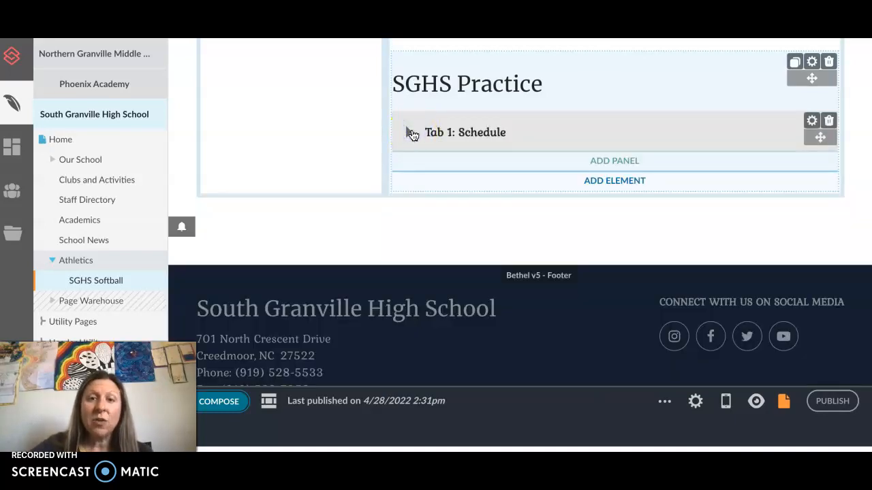
{"action": "left_click", "coordinate": [589, 167]}
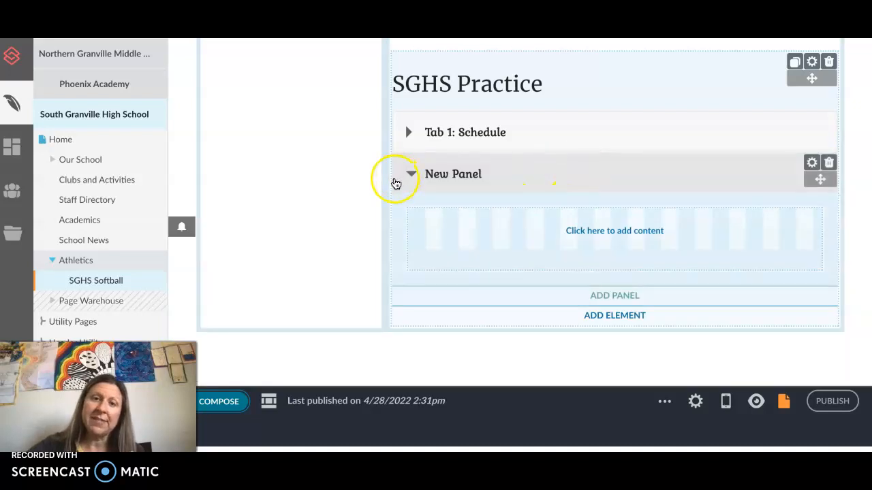
Step: Title the new accordion panel "Tab 2: Sports Gear", save its settings and collapse the panel
{"action": "left_click", "coordinate": [811, 162]}
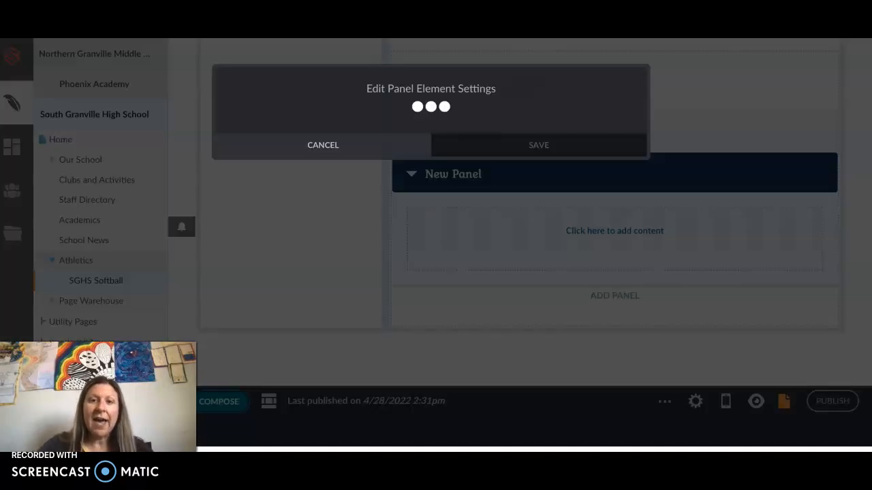
{"action": "triple_click", "coordinate": [284, 120]}
{"action": "type", "text": "Tab 2: Sportswar"}
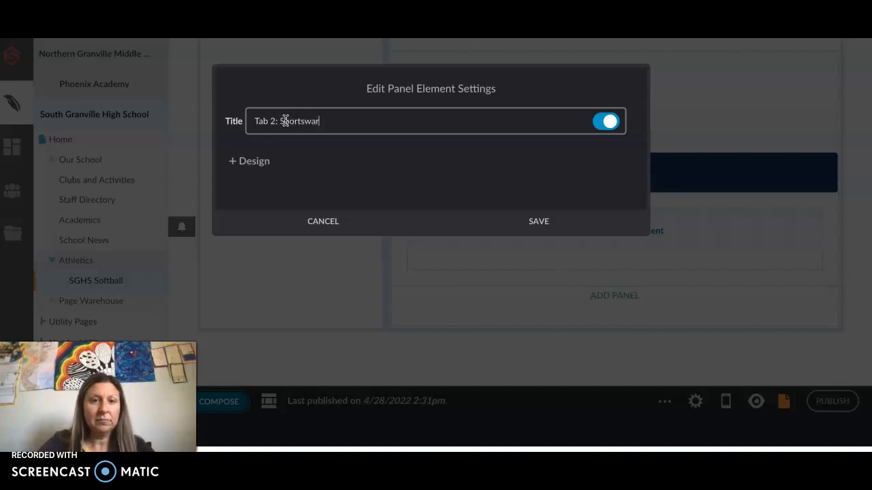
{"action": "type", "text": "Gear"}
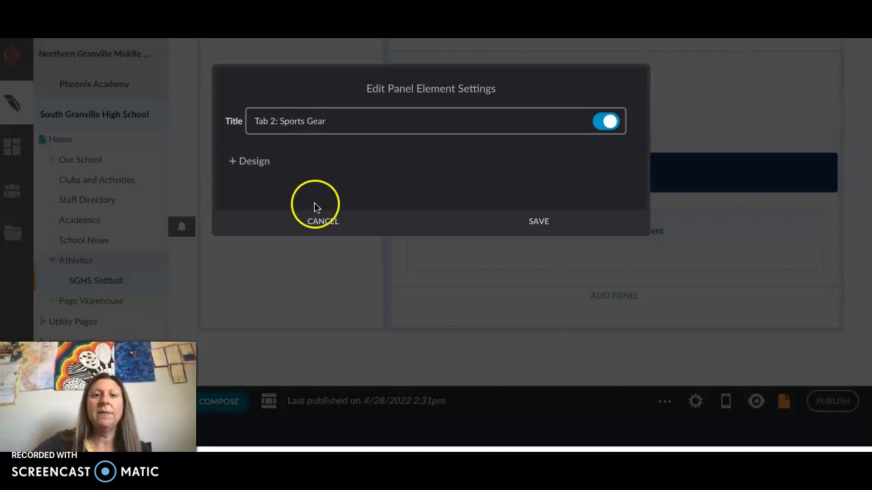
{"action": "left_click", "coordinate": [497, 221]}
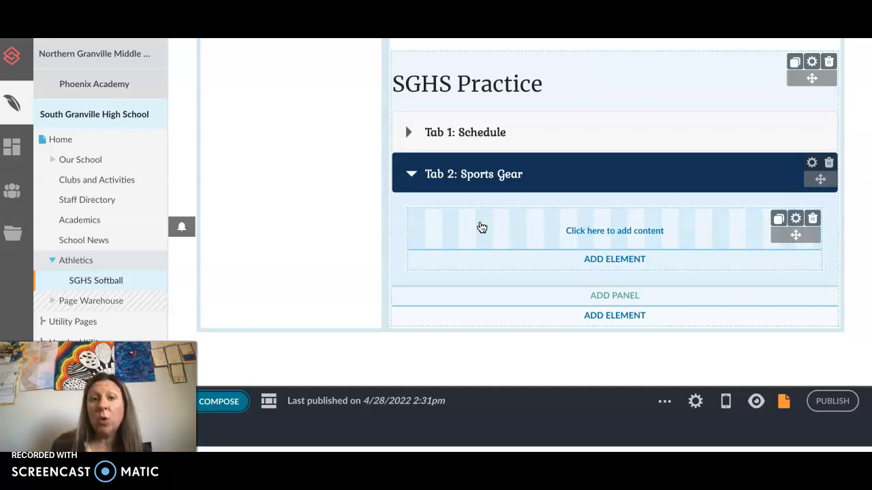
{"action": "left_click", "coordinate": [436, 183]}
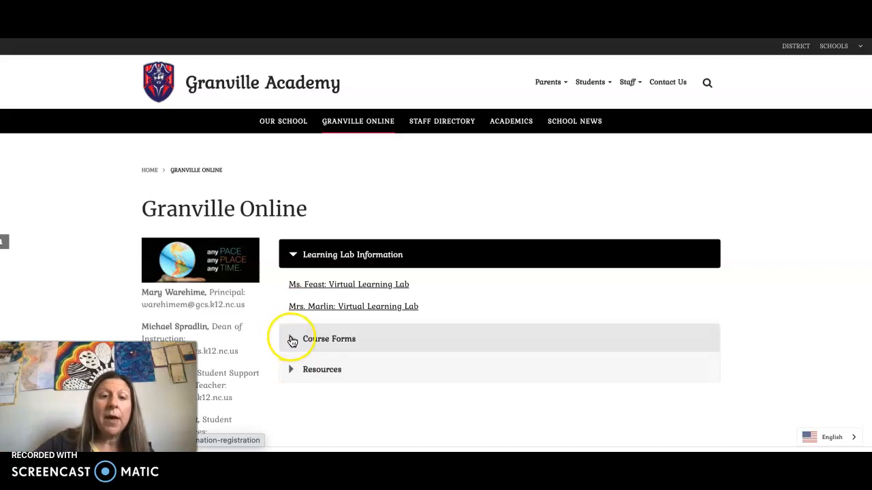
Step: Examine the accordion on Granville Academy's Granville Online page by expanding the Course Forms and Resources panels
{"action": "left_click", "coordinate": [292, 339]}
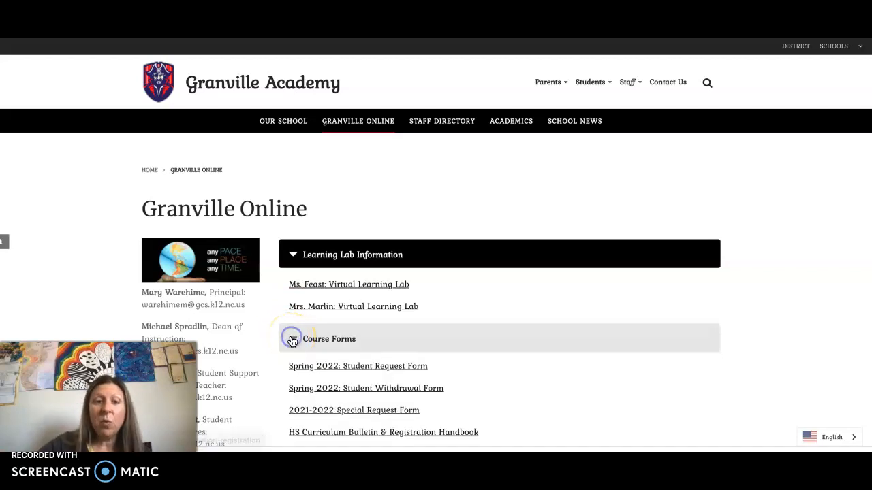
{"action": "scroll", "coordinate": [292, 368], "scroll_direction": "down", "scroll_amount": 2}
{"action": "left_click", "coordinate": [292, 420]}
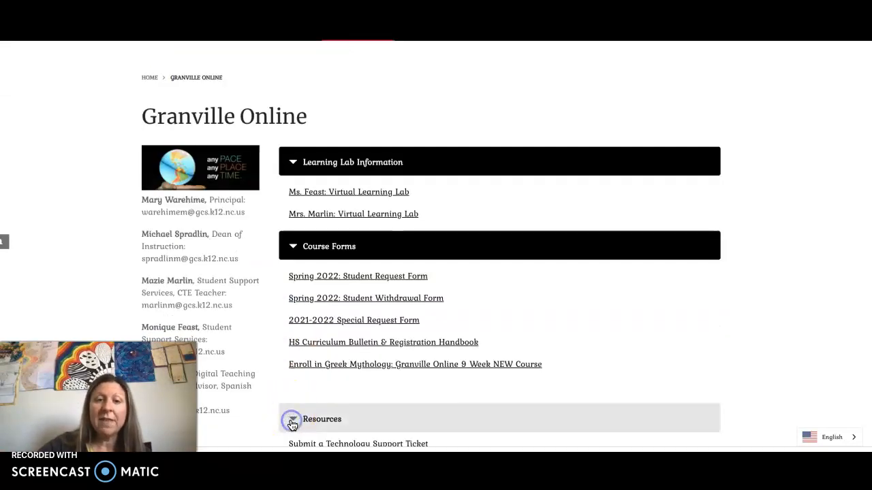
{"action": "scroll", "coordinate": [290, 426], "scroll_direction": "down", "scroll_amount": 2}
{"action": "scroll", "coordinate": [290, 422], "scroll_direction": "up", "scroll_amount": 3}
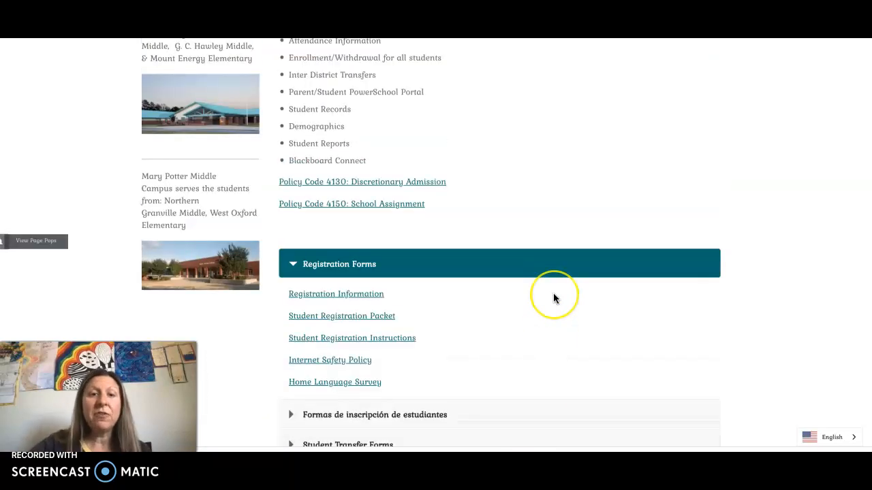
Step: Review the Student Information & Registration page, including its Formas de inscripción de estudiantes, Student Transfer Forms and Special Reminders accordion panels
{"action": "scroll", "coordinate": [553, 296], "scroll_direction": "up", "scroll_amount": 6}
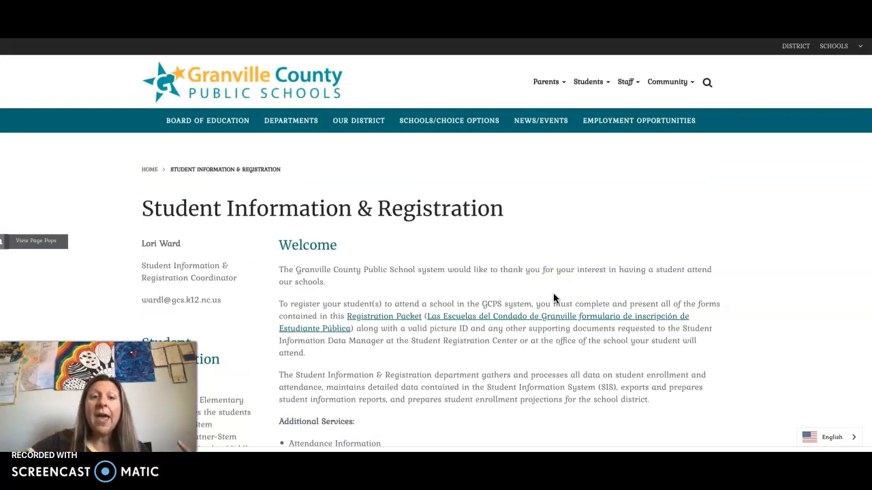
{"action": "scroll", "coordinate": [553, 298], "scroll_direction": "down", "scroll_amount": 3}
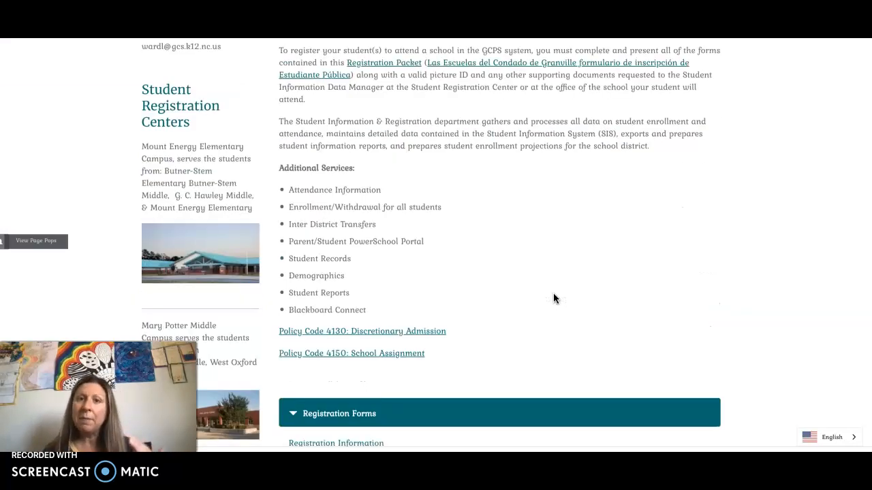
{"action": "scroll", "coordinate": [553, 297], "scroll_direction": "down", "scroll_amount": 3}
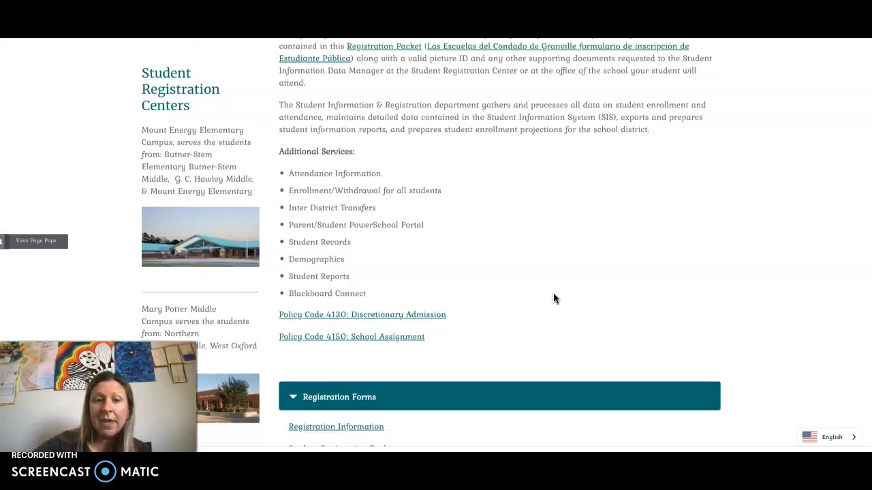
{"action": "scroll", "coordinate": [297, 293], "scroll_direction": "down", "scroll_amount": 2}
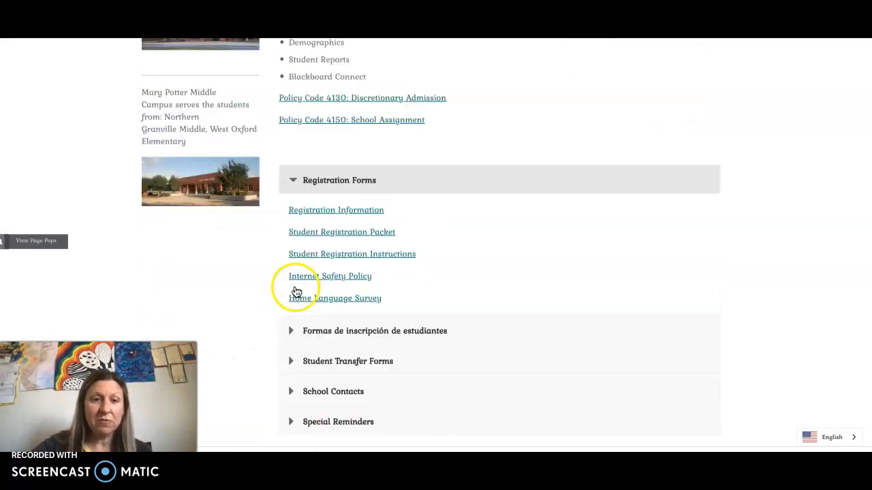
{"action": "left_click", "coordinate": [291, 327]}
{"action": "left_click", "coordinate": [291, 328]}
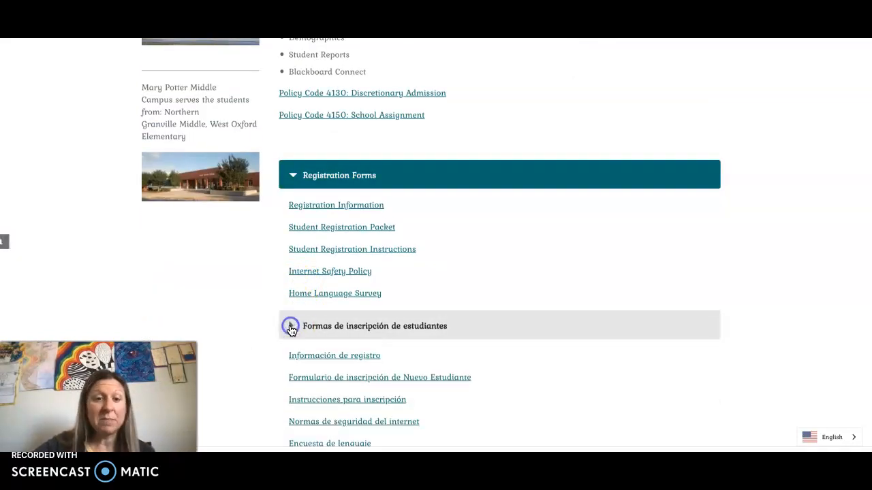
{"action": "scroll", "coordinate": [291, 325], "scroll_direction": "down", "scroll_amount": 2}
{"action": "left_click", "coordinate": [293, 280]}
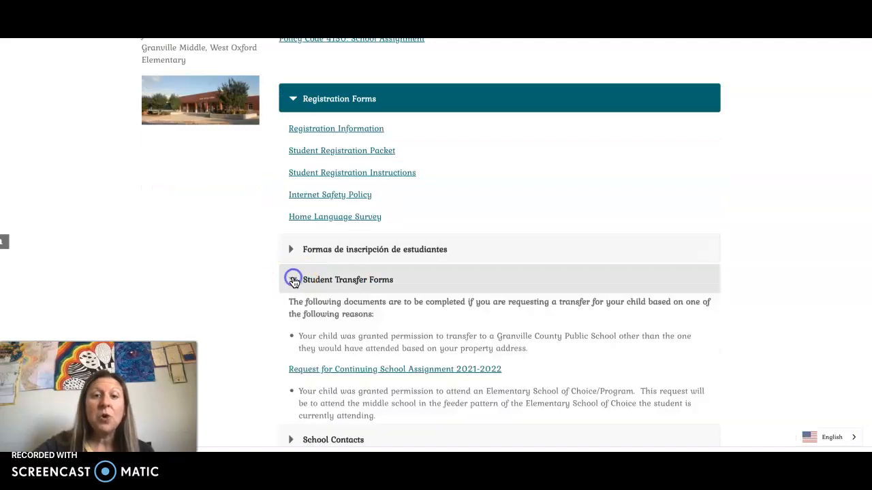
{"action": "scroll", "coordinate": [293, 282], "scroll_direction": "down", "scroll_amount": 7}
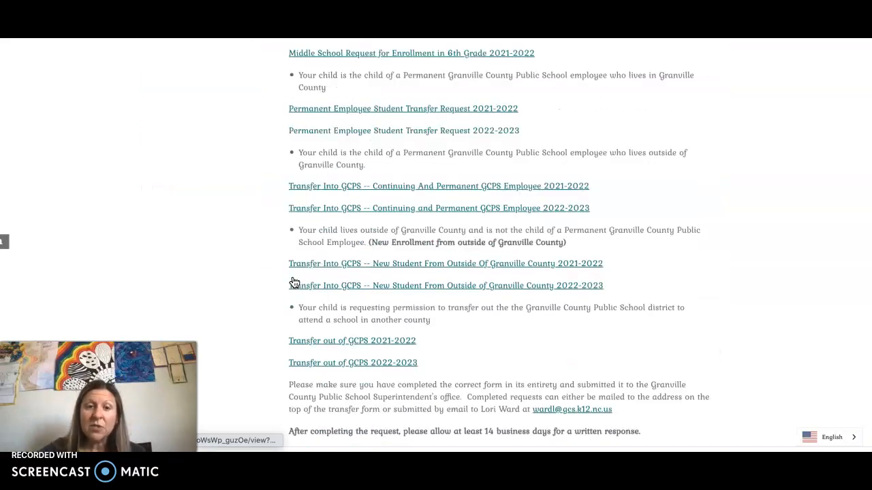
{"action": "scroll", "coordinate": [297, 282], "scroll_direction": "up", "scroll_amount": 5}
{"action": "left_click", "coordinate": [292, 132]}
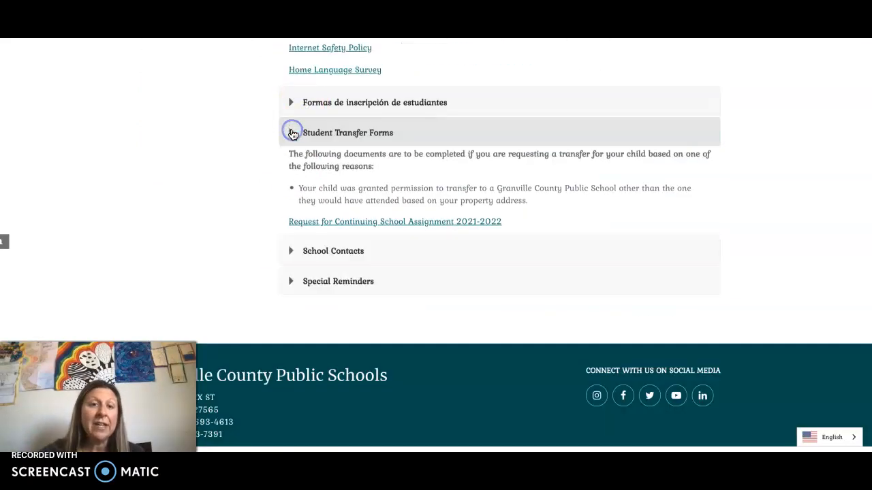
{"action": "left_click", "coordinate": [292, 208]}
{"action": "scroll", "coordinate": [292, 210], "scroll_direction": "down", "scroll_amount": 3}
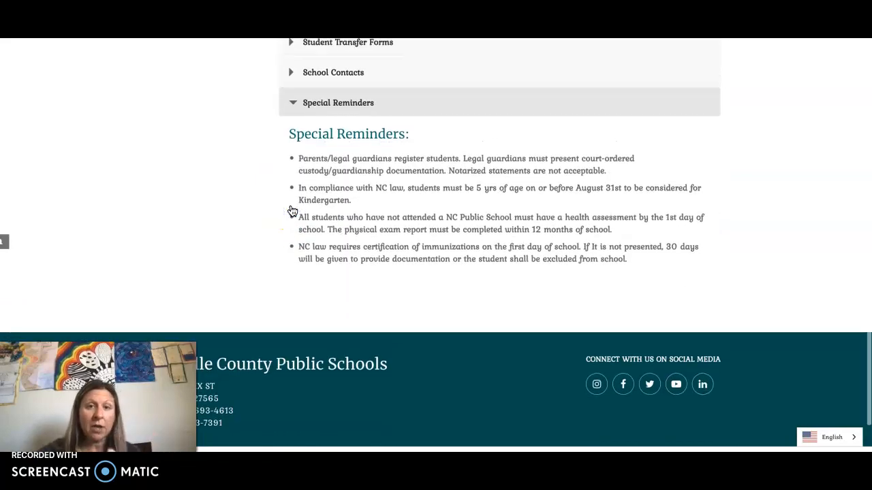
{"action": "left_click", "coordinate": [295, 105]}
{"action": "scroll", "coordinate": [296, 107], "scroll_direction": "up", "scroll_amount": 1}
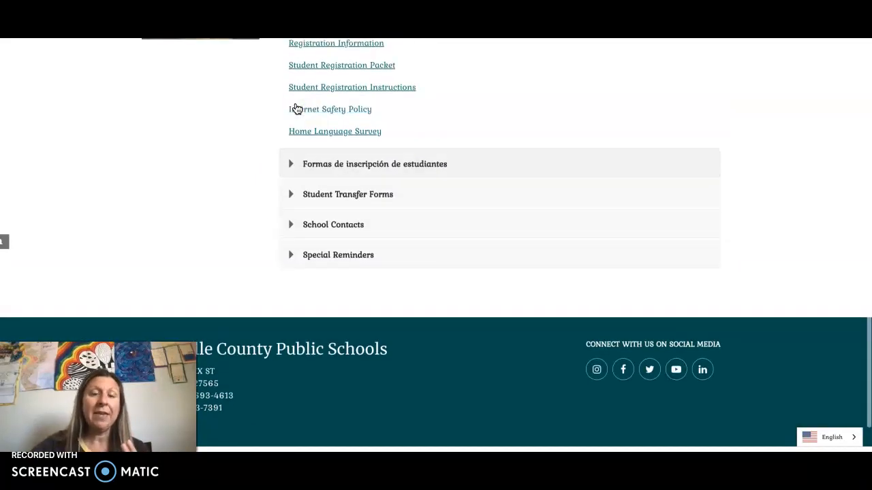
Step: Return to the SGHS Softball page editor and add a Tabs layout element below the SGHS Practice accordion
{"action": "left_click", "coordinate": [323, 87]}
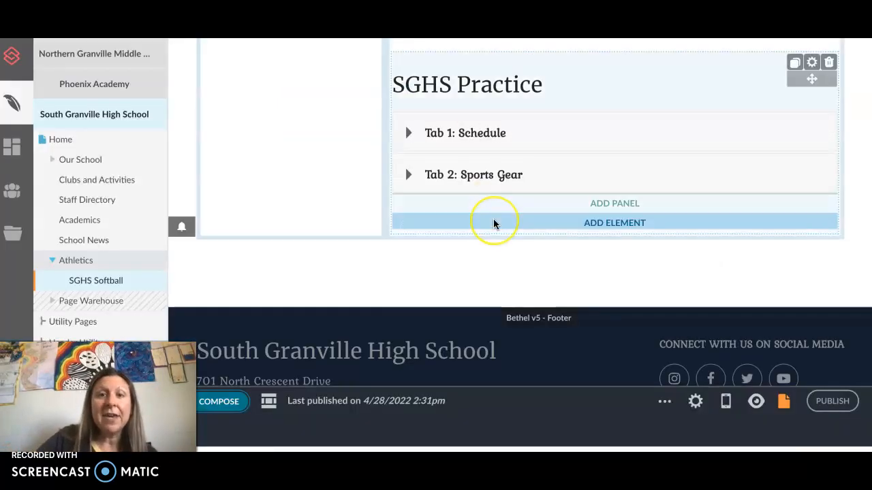
{"action": "scroll", "coordinate": [493, 224], "scroll_direction": "up", "scroll_amount": 2}
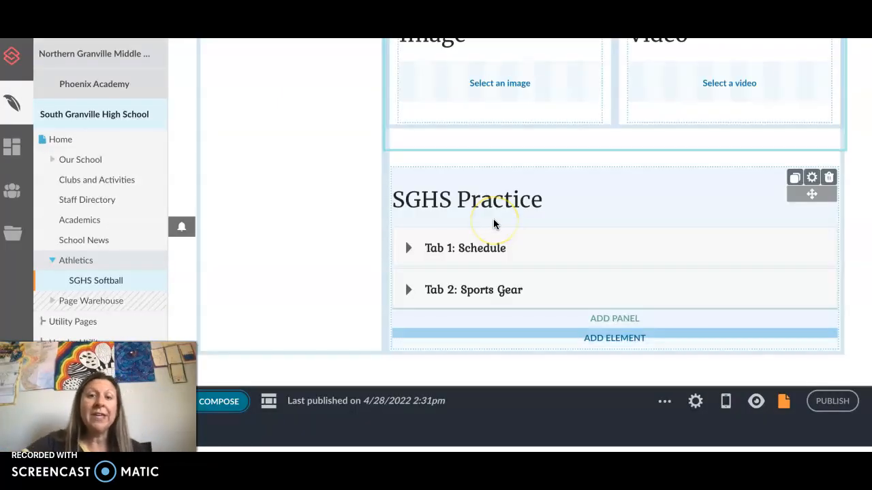
{"action": "left_click", "coordinate": [613, 337]}
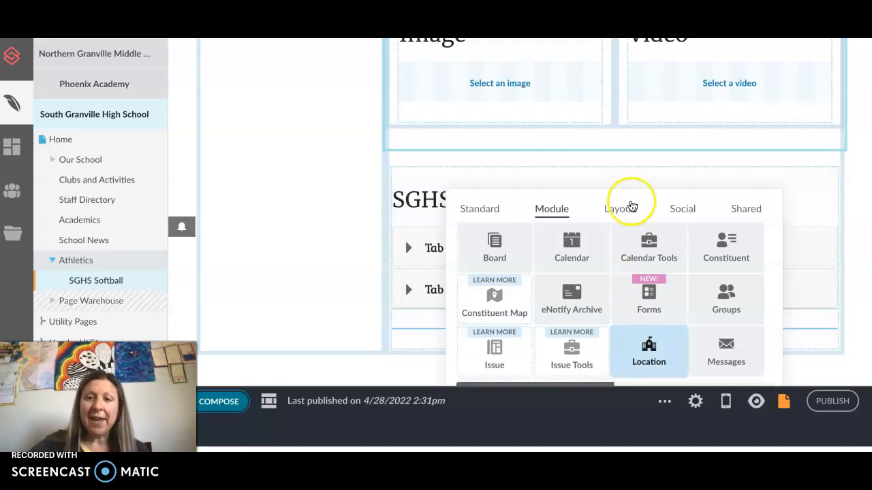
{"action": "left_click", "coordinate": [619, 210]}
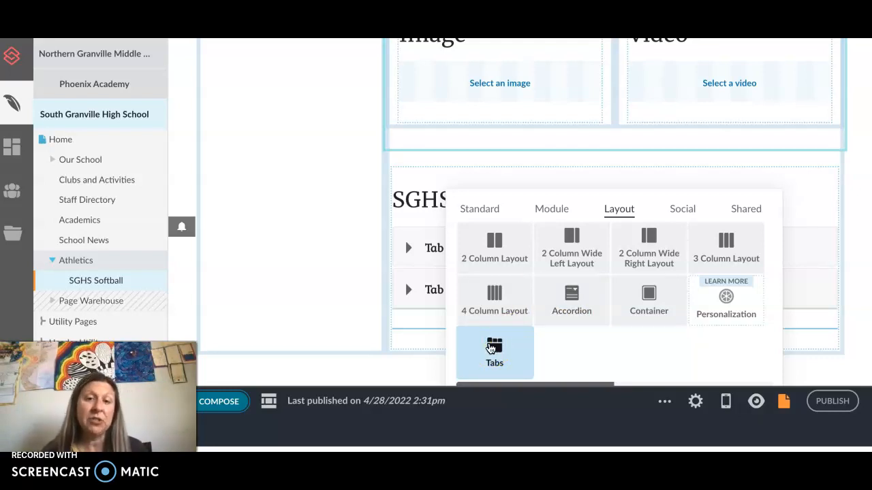
{"action": "left_click", "coordinate": [491, 349]}
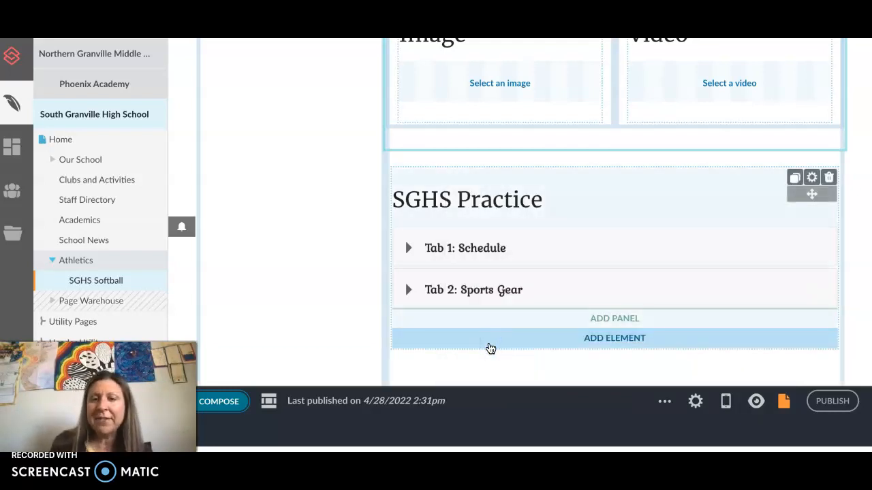
Step: Title the new Tabs element "Tabs Practice" with its title display left on, and save its settings
{"action": "scroll", "coordinate": [490, 349], "scroll_direction": "down", "scroll_amount": 3}
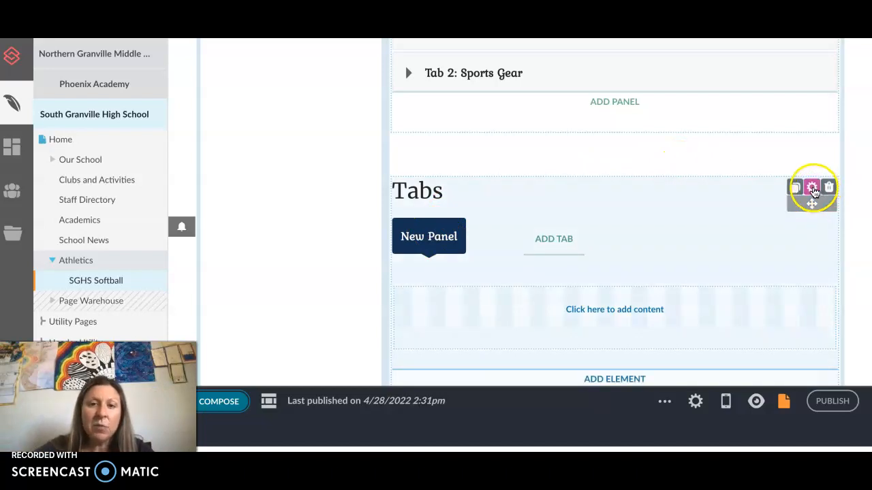
{"action": "left_click", "coordinate": [813, 189]}
{"action": "left_click", "coordinate": [289, 155]}
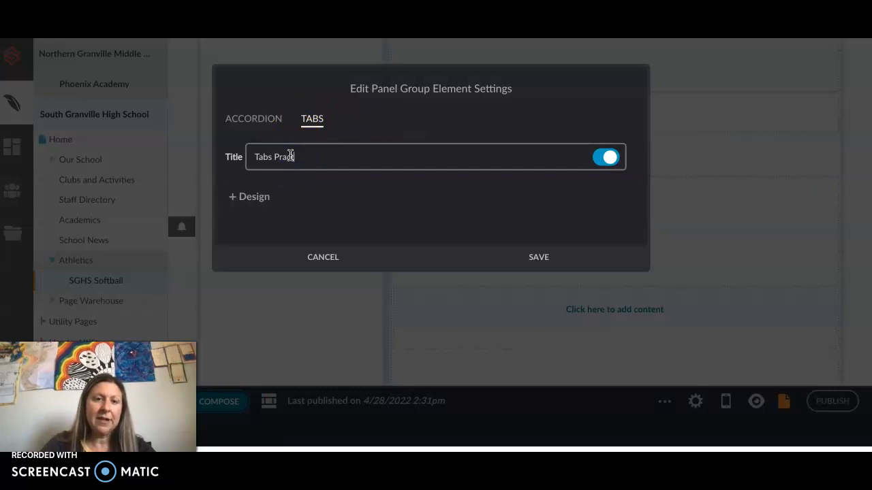
{"action": "type", "text": "Practice"}
{"action": "left_click", "coordinate": [606, 157]}
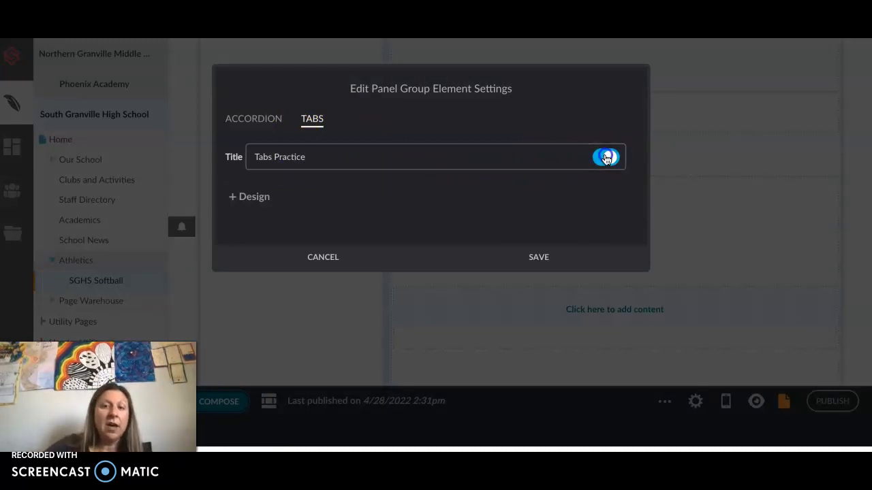
{"action": "left_click", "coordinate": [529, 258]}
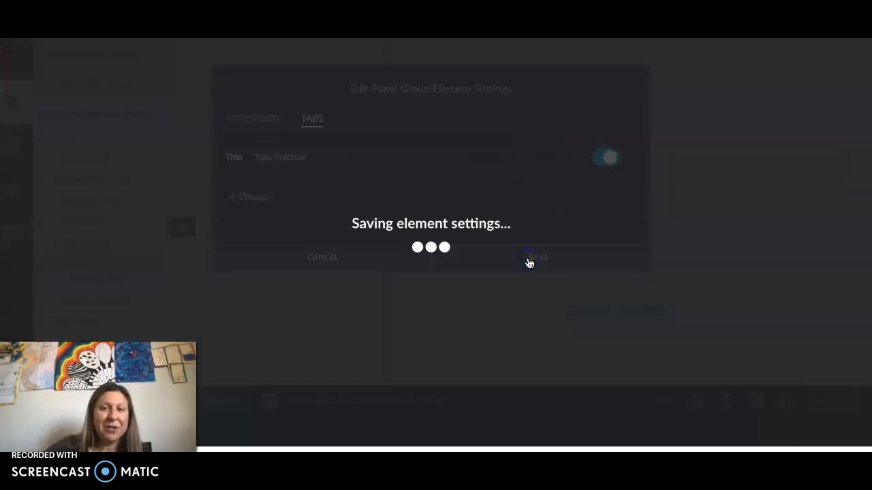
Step: Rename the first panel of the Tabs Practice element as "Tab 1" and save its settings
{"action": "left_click", "coordinate": [436, 236]}
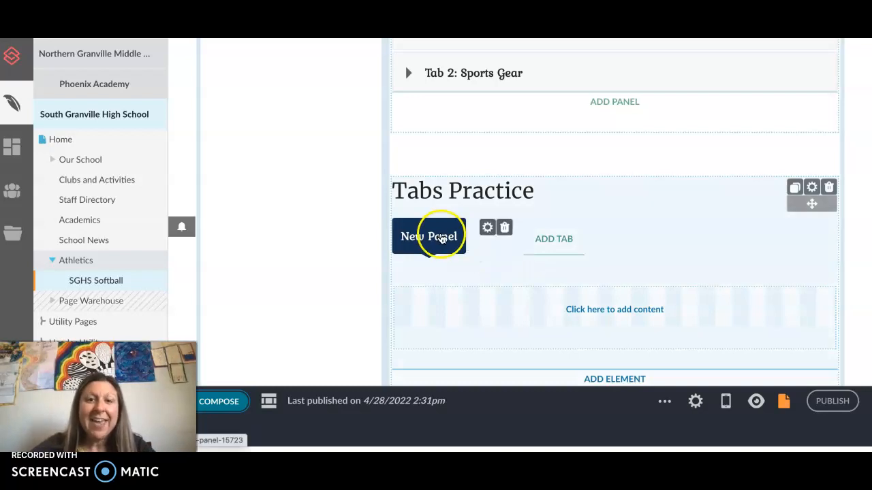
{"action": "left_click", "coordinate": [487, 227]}
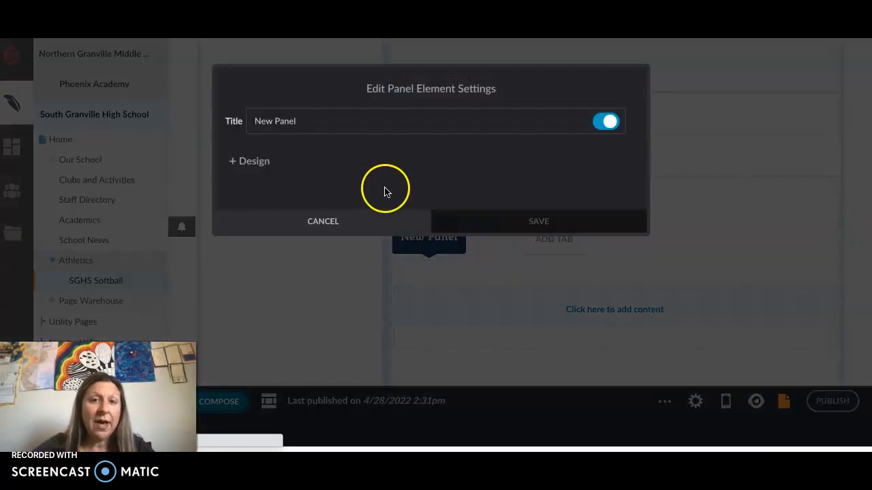
{"action": "triple_click", "coordinate": [295, 121]}
{"action": "type", "text": "Pa"}
{"action": "key", "text": "BackSpace"}
{"action": "type", "text": "T"}
{"action": "type", "text": "Tab"}
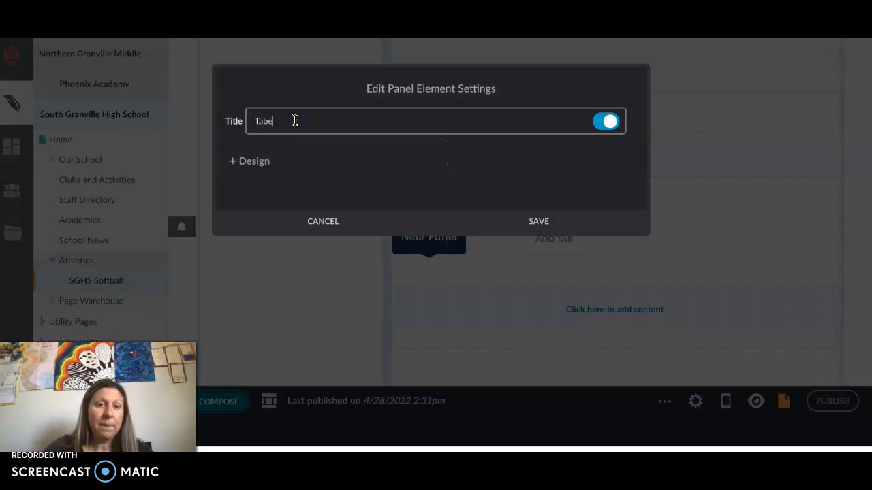
{"action": "left_click", "coordinate": [522, 225]}
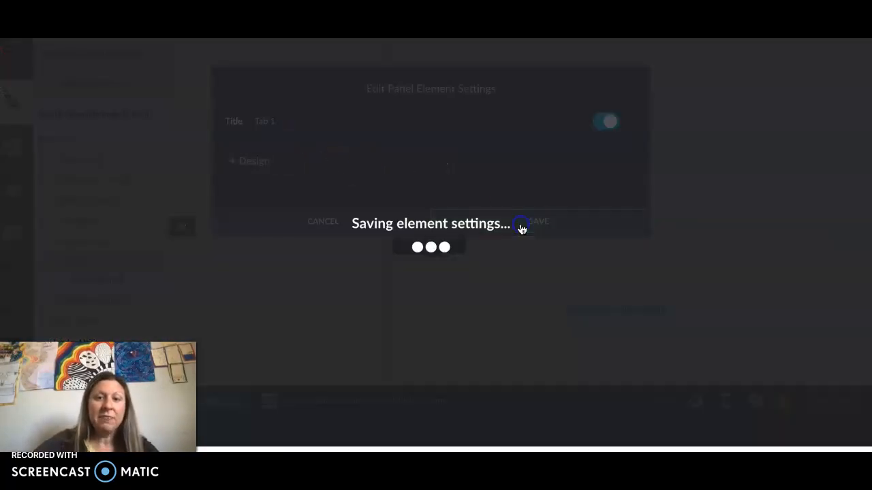
Step: Add a second tab to the Tabs Practice element, title it "Tab 2" and save it
{"action": "scroll", "coordinate": [476, 296], "scroll_direction": "down", "scroll_amount": 1}
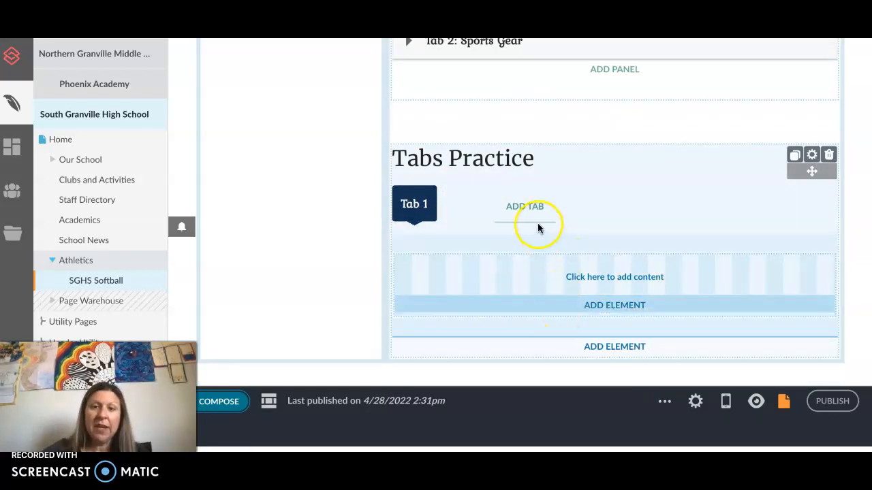
{"action": "left_click", "coordinate": [532, 205]}
{"action": "left_click", "coordinate": [584, 194]}
{"action": "left_click", "coordinate": [313, 118]}
{"action": "type", "text": "Tab 2"}
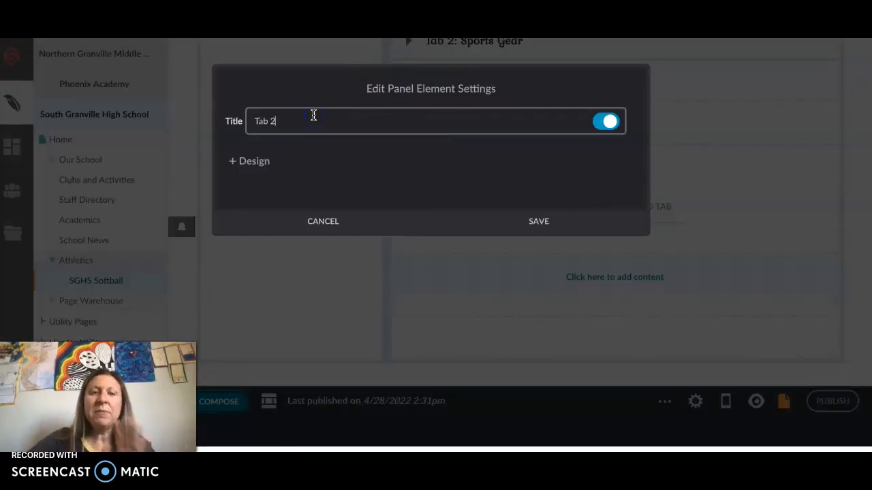
{"action": "left_click", "coordinate": [525, 226]}
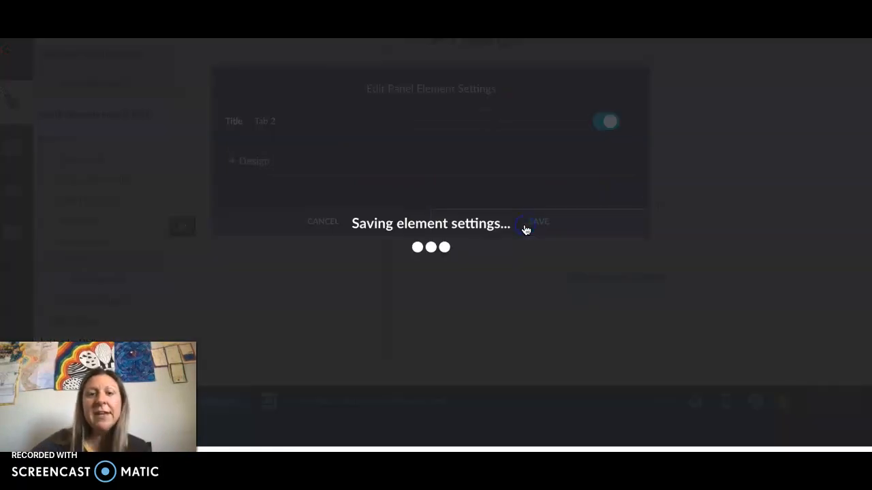
Step: Add a third tab to the Tabs Practice element, title it "Tab 3" and save it
{"action": "left_click", "coordinate": [560, 275]}
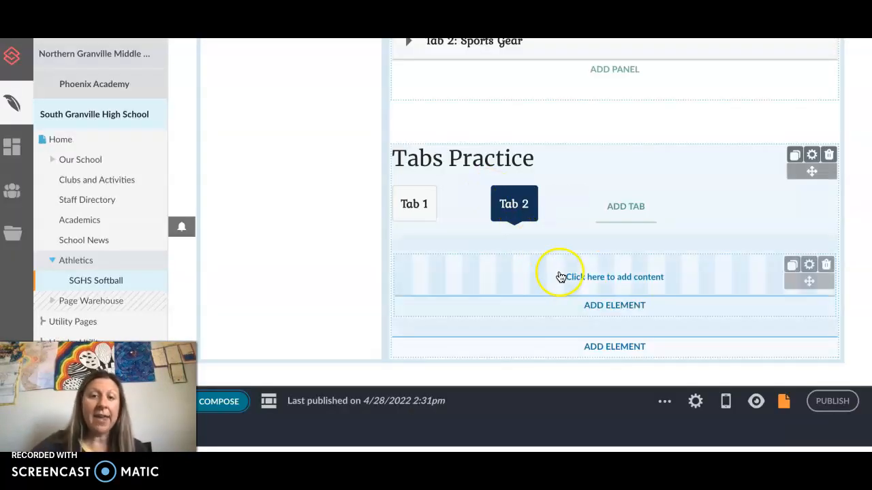
{"action": "left_click", "coordinate": [594, 218]}
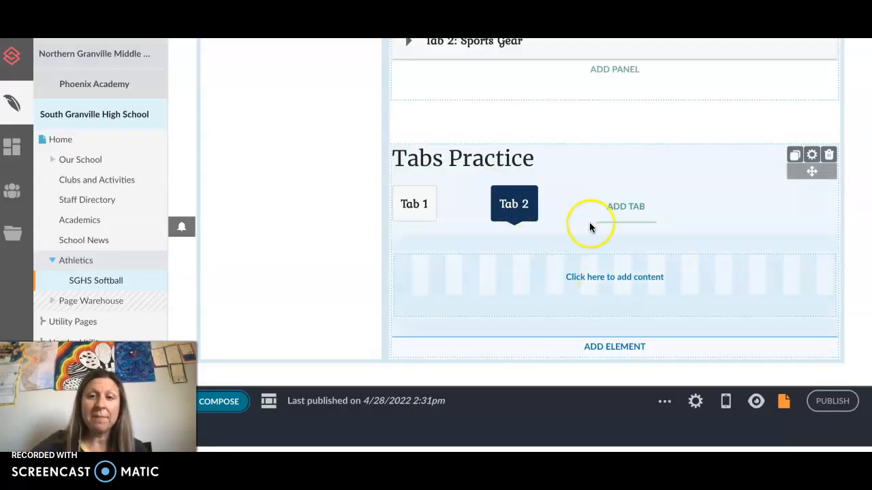
{"action": "left_click", "coordinate": [620, 211]}
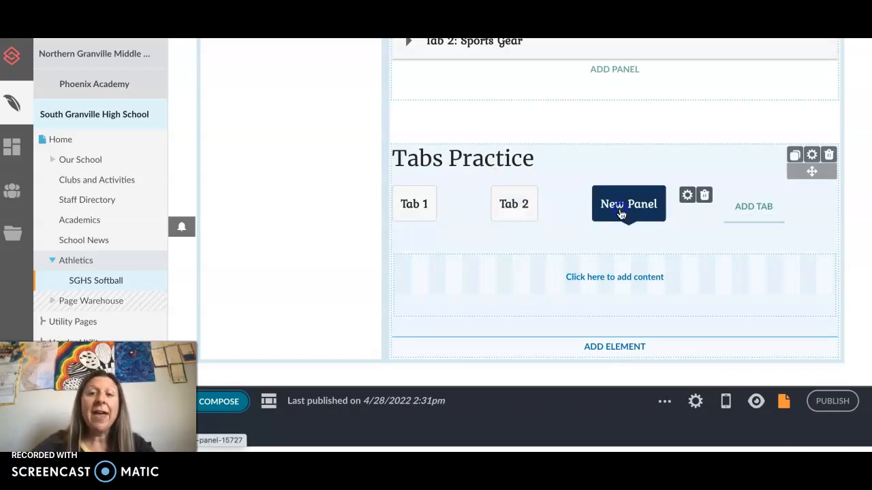
{"action": "left_click", "coordinate": [687, 195]}
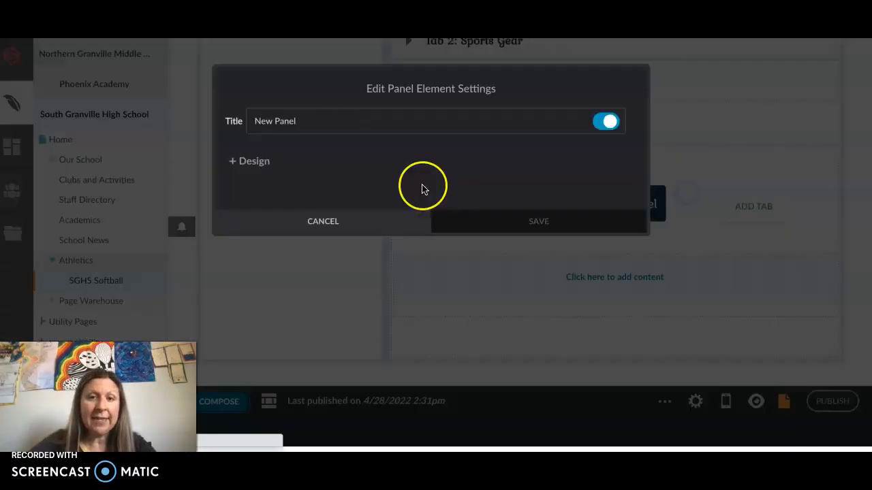
{"action": "triple_click", "coordinate": [295, 129]}
{"action": "type", "text": "T"}
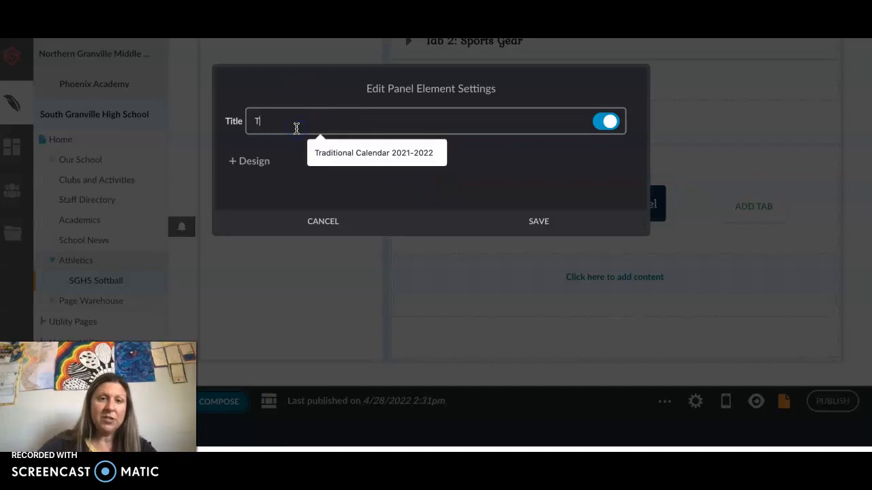
{"action": "type", "text": "ab 3"}
{"action": "left_click", "coordinate": [517, 226]}
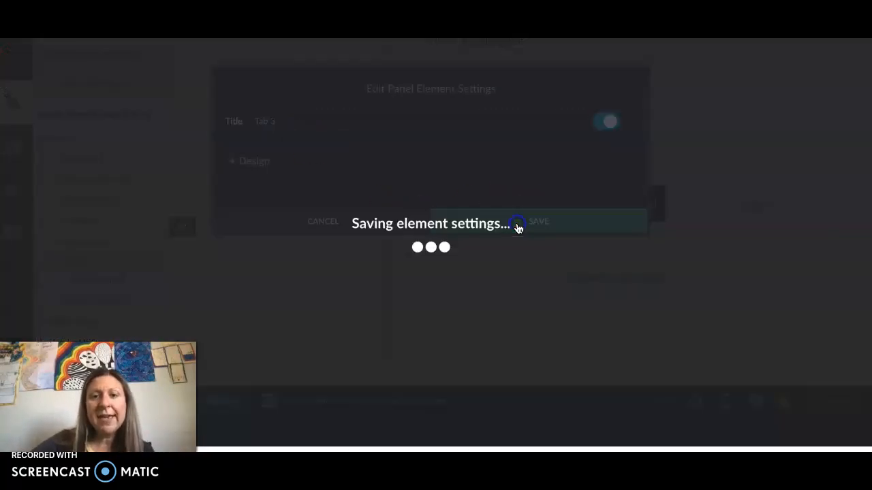
Step: Publish the SGHS Softball page, then open its public view and dismiss the Notice to the Public and Press
{"action": "left_click", "coordinate": [832, 402]}
{"action": "left_click", "coordinate": [550, 264]}
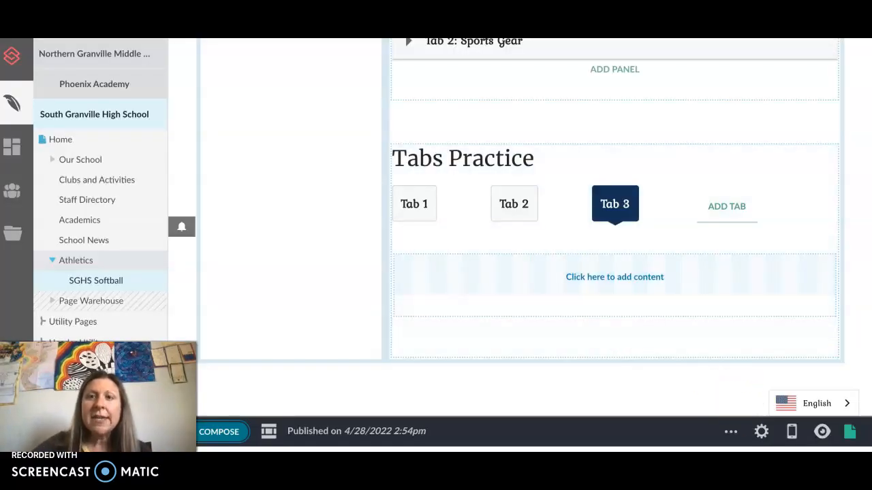
{"action": "left_click", "coordinate": [826, 439]}
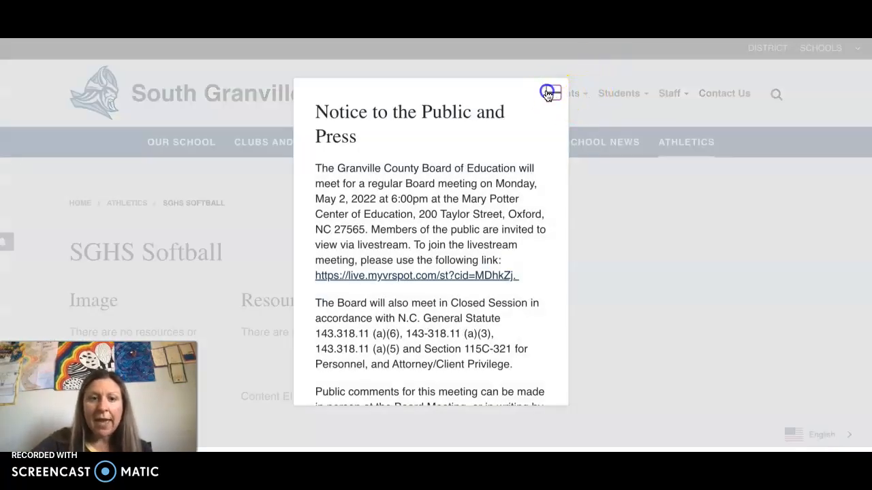
{"action": "left_click", "coordinate": [547, 94]}
Step: Review the published SGHS Softball page down to the SGHS Practice accordion, toggling its Schedule and Sports Gear panels
{"action": "scroll", "coordinate": [656, 235], "scroll_direction": "down", "scroll_amount": 2}
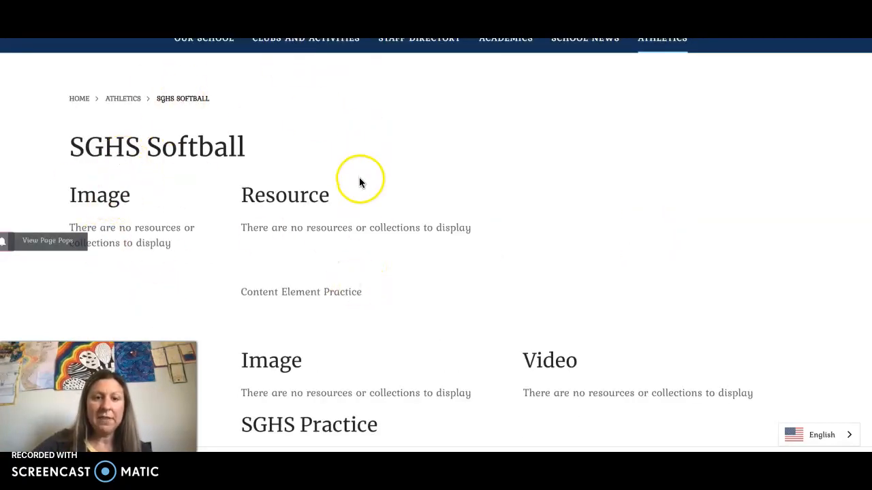
{"action": "scroll", "coordinate": [359, 182], "scroll_direction": "down", "scroll_amount": 2}
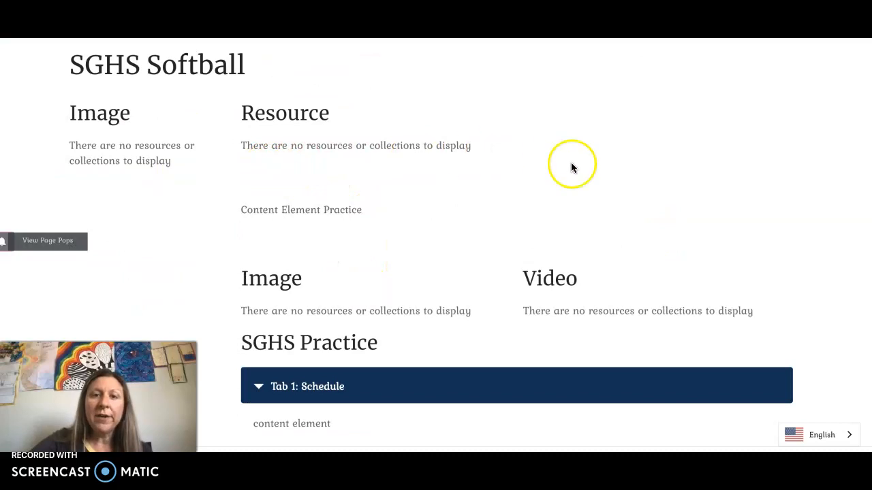
{"action": "scroll", "coordinate": [661, 161], "scroll_direction": "down", "scroll_amount": 2}
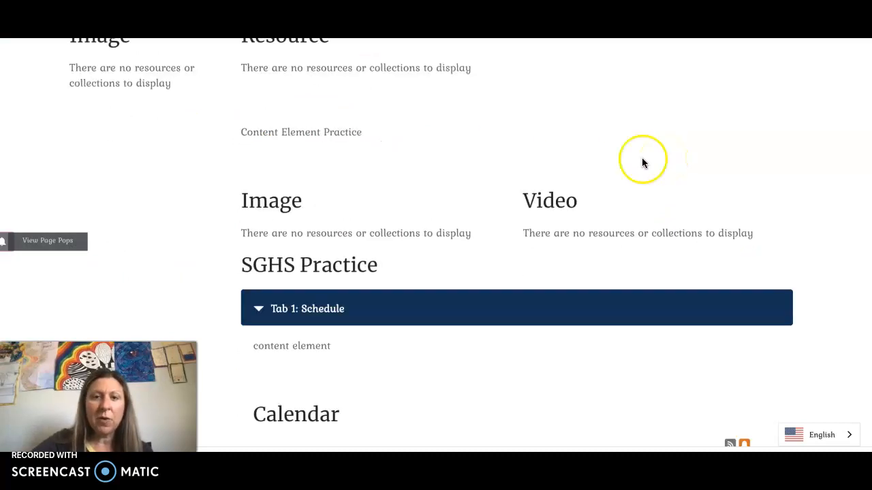
{"action": "scroll", "coordinate": [569, 206], "scroll_direction": "down", "scroll_amount": 2}
{"action": "left_click", "coordinate": [258, 210]}
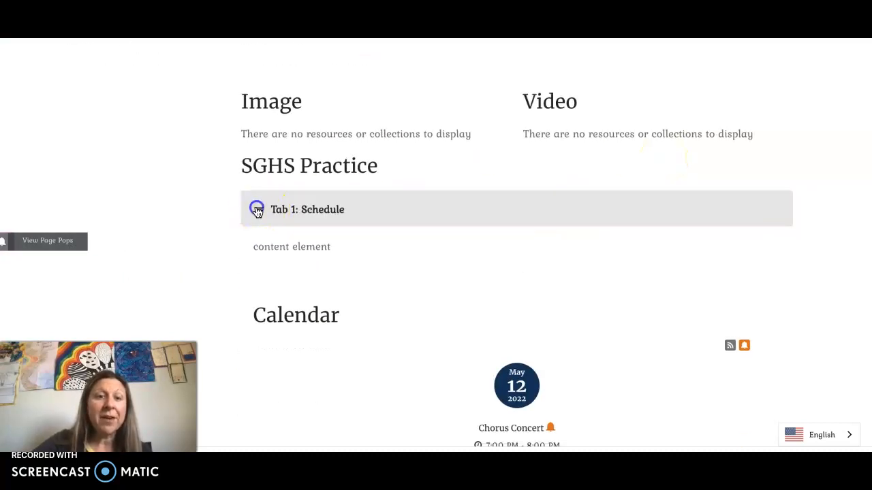
{"action": "left_click", "coordinate": [258, 212]}
{"action": "left_click", "coordinate": [258, 210]}
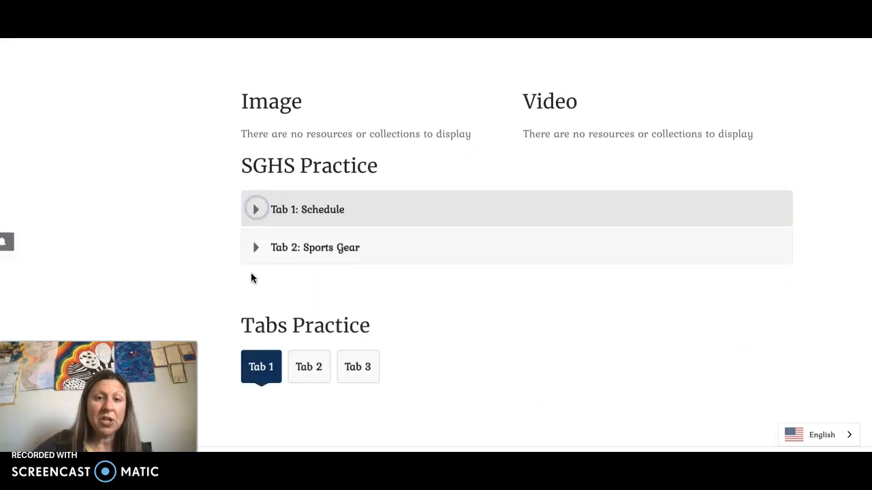
{"action": "left_click", "coordinate": [258, 247]}
Step: Check the Tabs Practice element on the published page by switching between Tab 1, Tab 2 and Tab 3
{"action": "scroll", "coordinate": [259, 247], "scroll_direction": "down", "scroll_amount": 3}
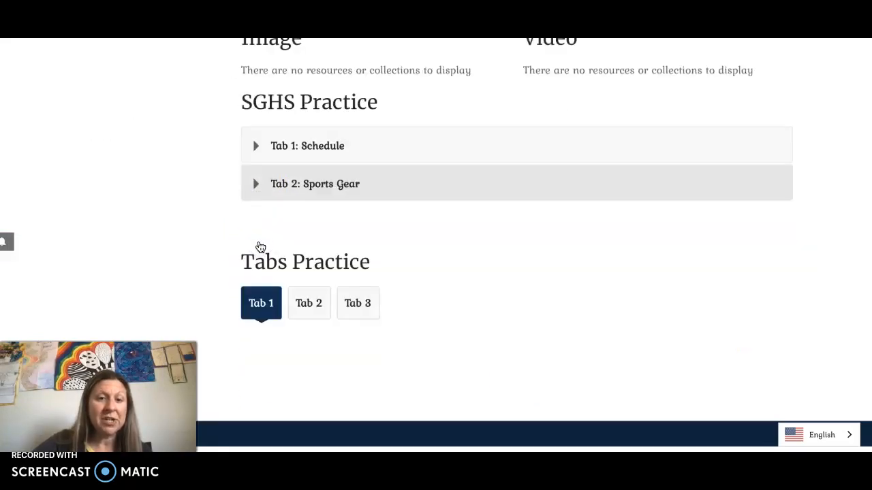
{"action": "left_click", "coordinate": [256, 244]}
{"action": "left_click", "coordinate": [315, 248]}
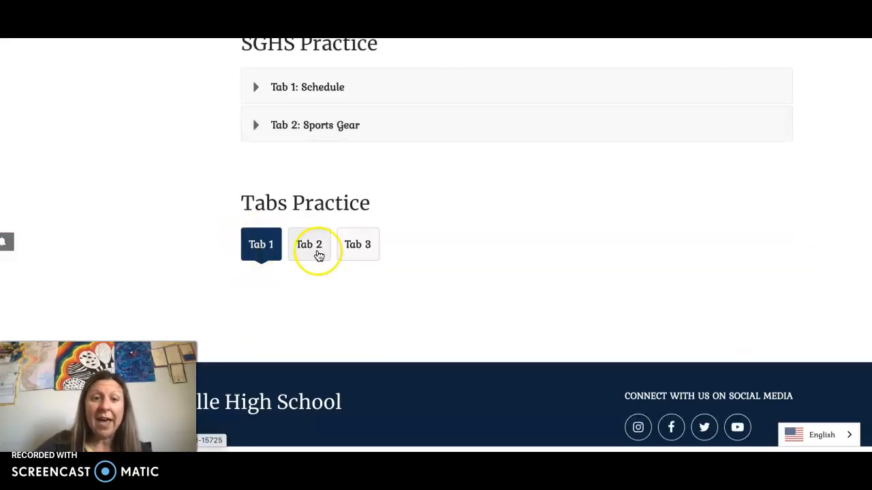
{"action": "left_click", "coordinate": [356, 245]}
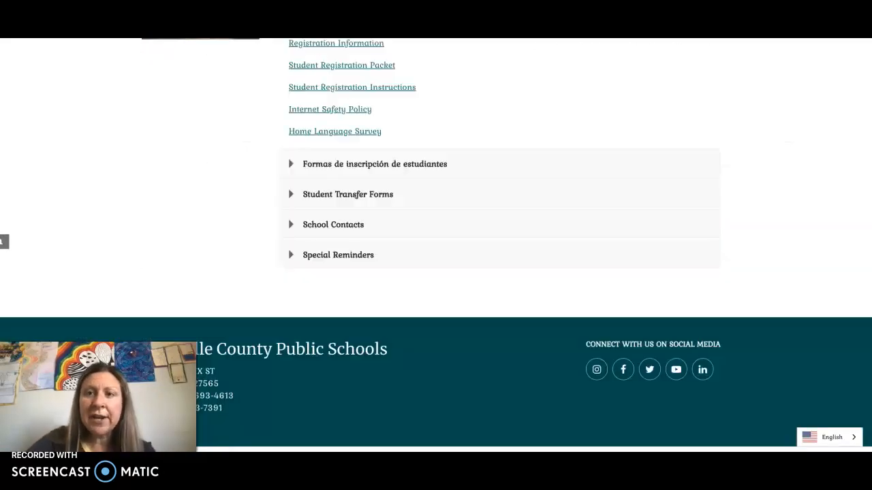
Step: Switch to the Granville County Public Schools site, open the Elementary Education department page and dismiss the public notice
{"action": "left_click", "coordinate": [347, 191]}
{"action": "scroll", "coordinate": [344, 194], "scroll_direction": "up", "scroll_amount": 10}
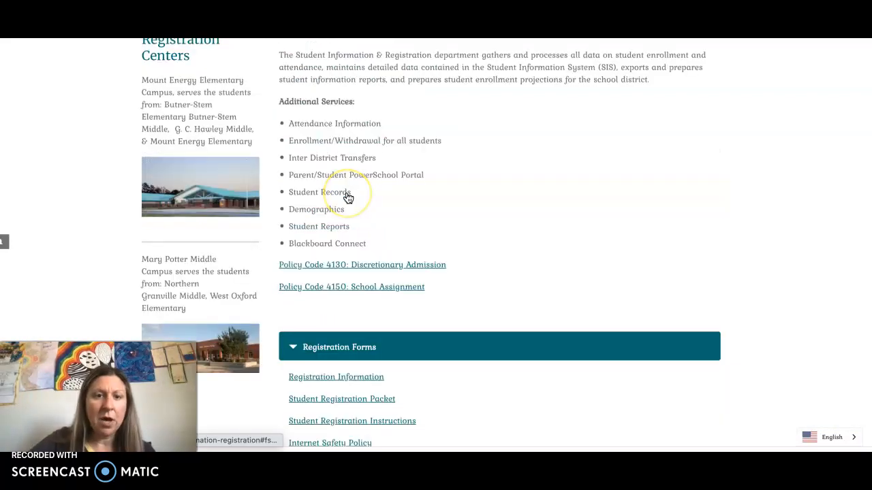
{"action": "left_click", "coordinate": [301, 180]}
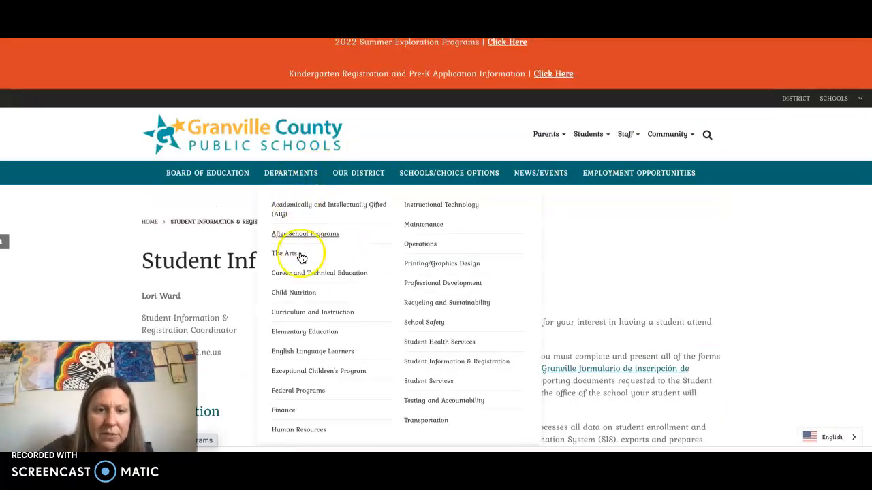
{"action": "left_click", "coordinate": [297, 331]}
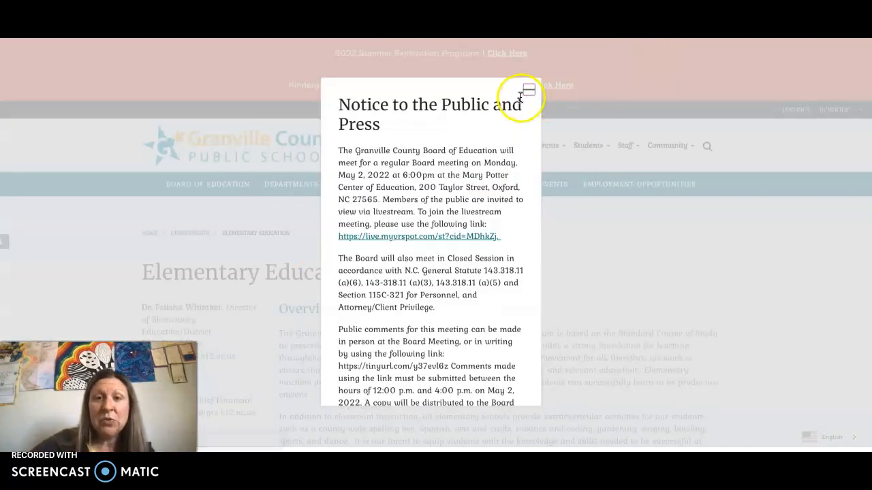
{"action": "left_click", "coordinate": [522, 91]}
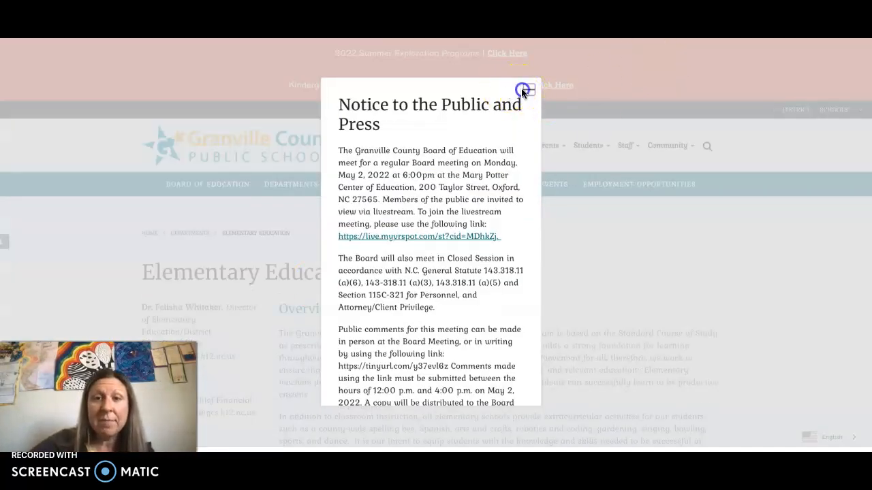
{"action": "left_click", "coordinate": [523, 91]}
Step: Examine the tabs on the Elementary Education page by viewing Read to Achieve, Social Studies, Science, Math and Early Childhood
{"action": "scroll", "coordinate": [584, 270], "scroll_direction": "down", "scroll_amount": 3}
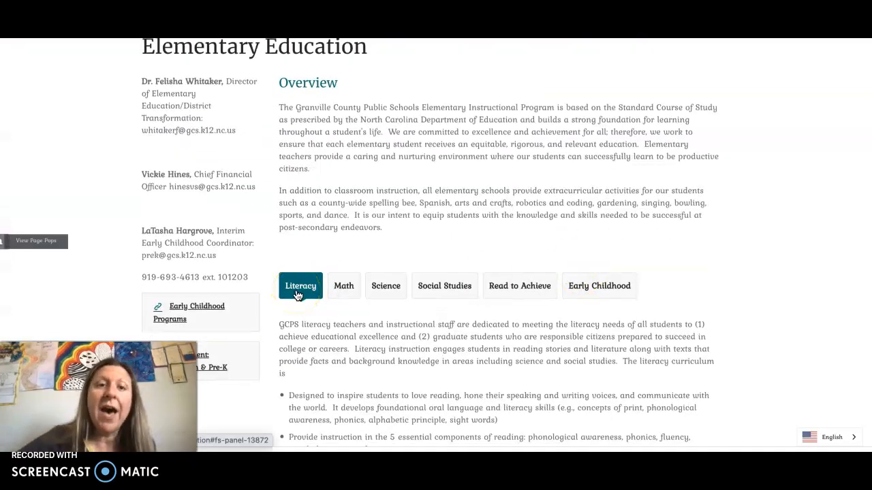
{"action": "left_click", "coordinate": [514, 287]}
{"action": "scroll", "coordinate": [514, 287], "scroll_direction": "down", "scroll_amount": 3}
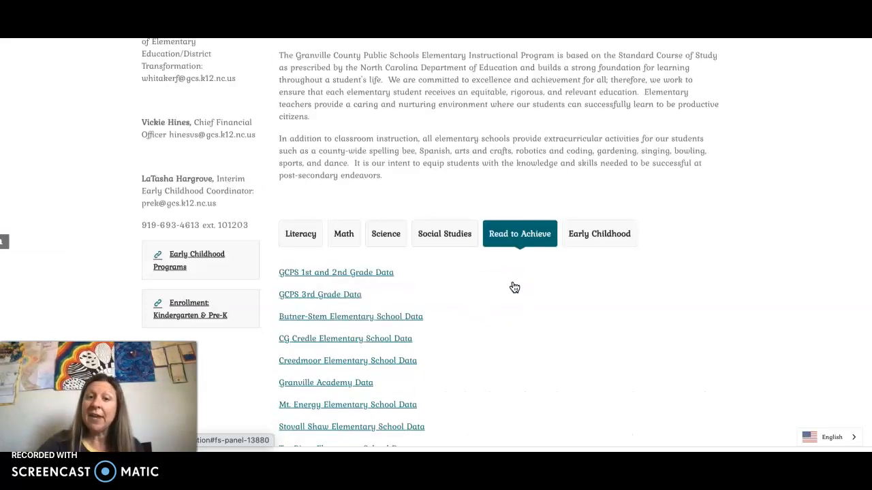
{"action": "scroll", "coordinate": [513, 288], "scroll_direction": "up", "scroll_amount": 1}
{"action": "left_click", "coordinate": [431, 213]}
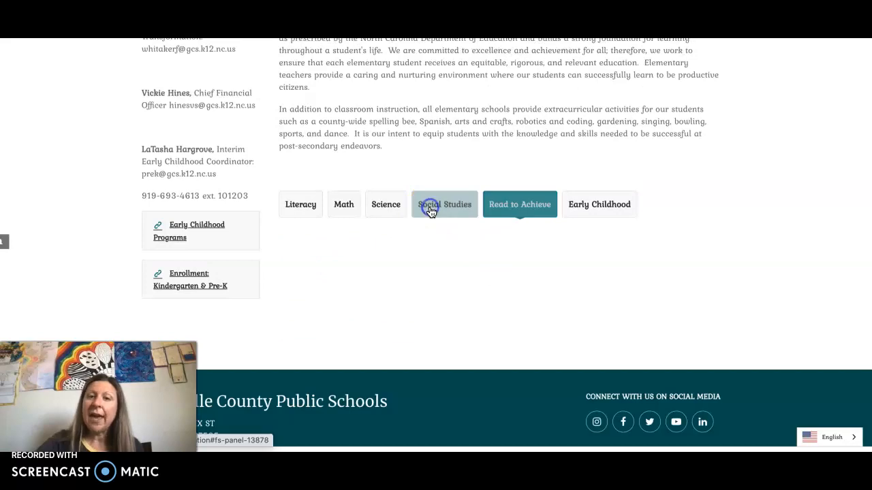
{"action": "left_click", "coordinate": [379, 209]}
{"action": "left_click", "coordinate": [343, 209]}
{"action": "left_click", "coordinate": [574, 197]}
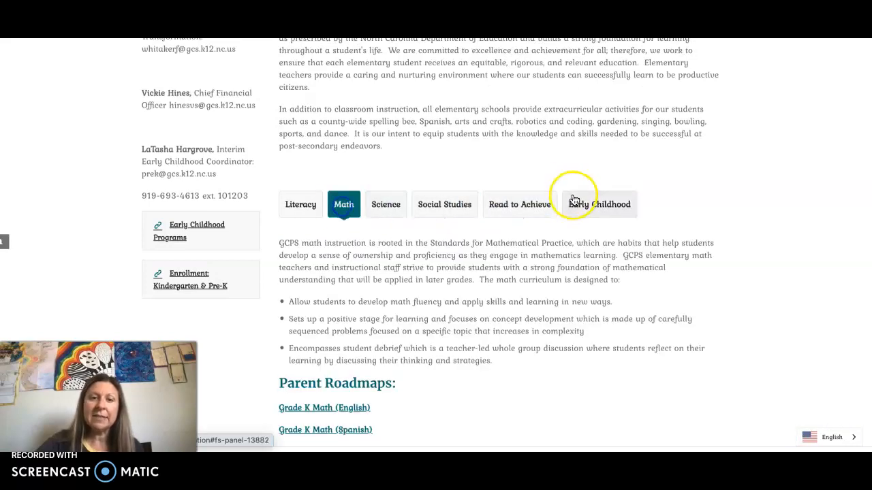